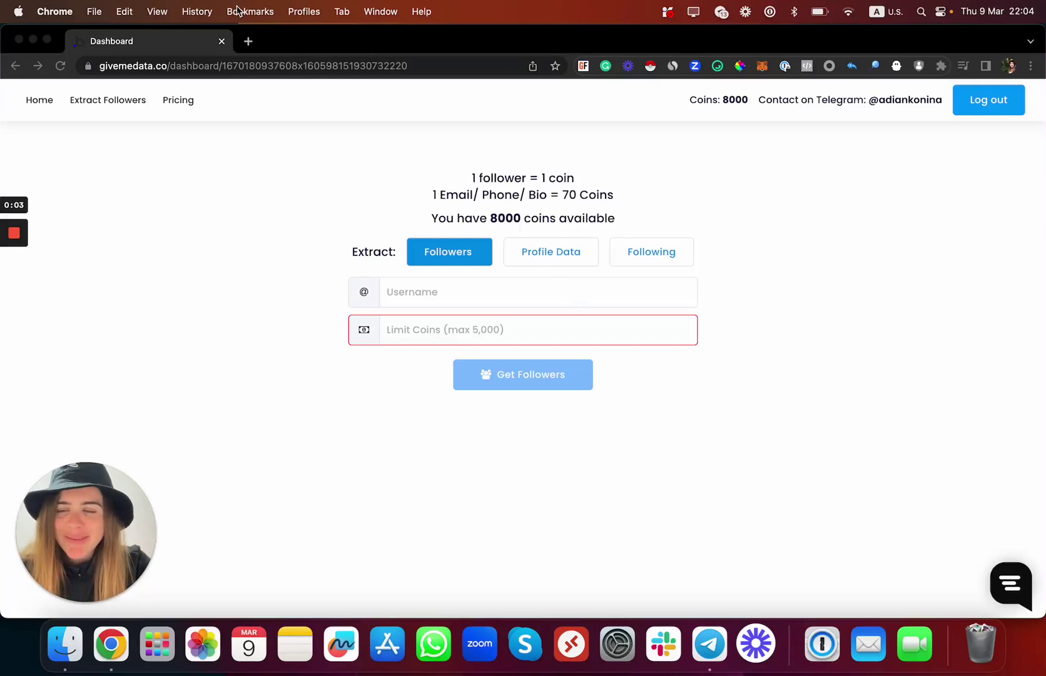
pyautogui.click(249, 40)
pyautogui.write('instagram.com')
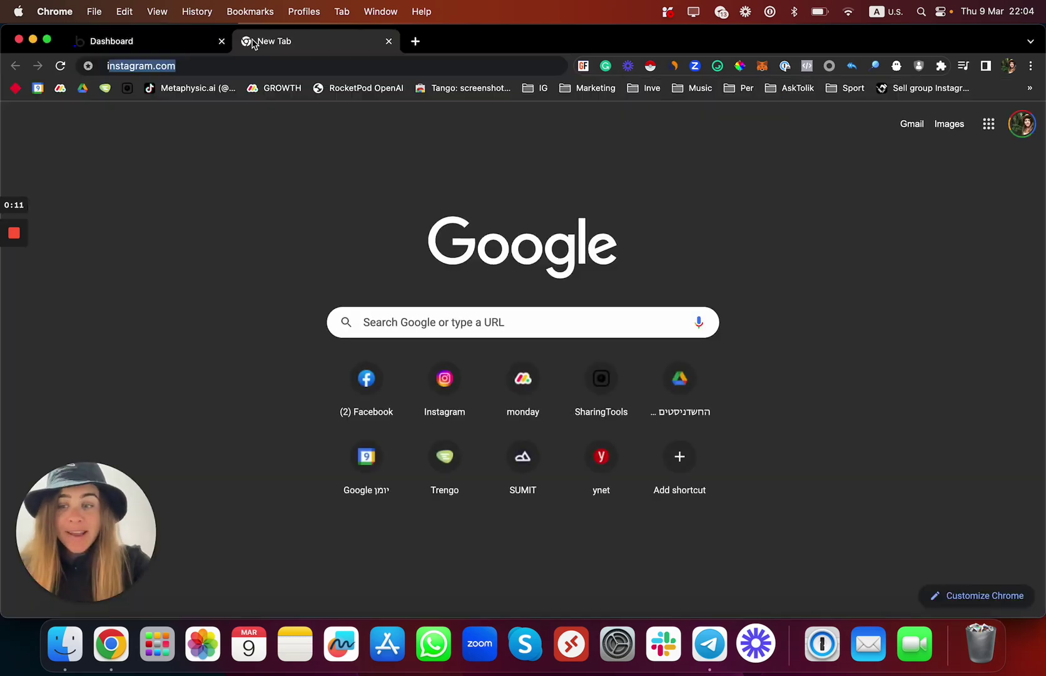
pyautogui.press('Return')
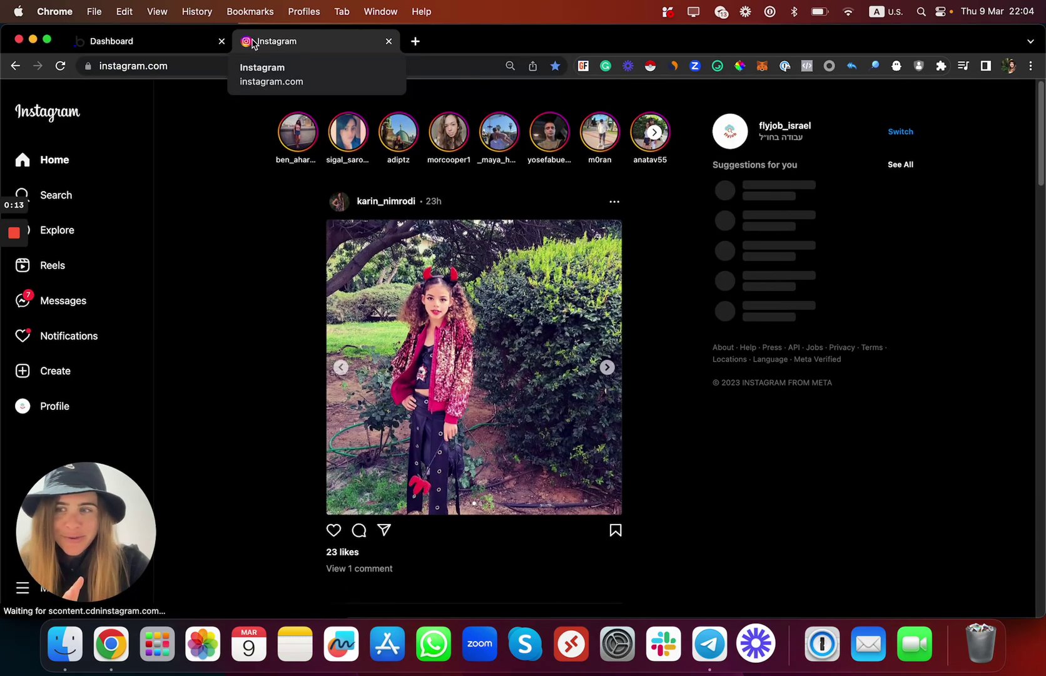
pyautogui.click(95, 189)
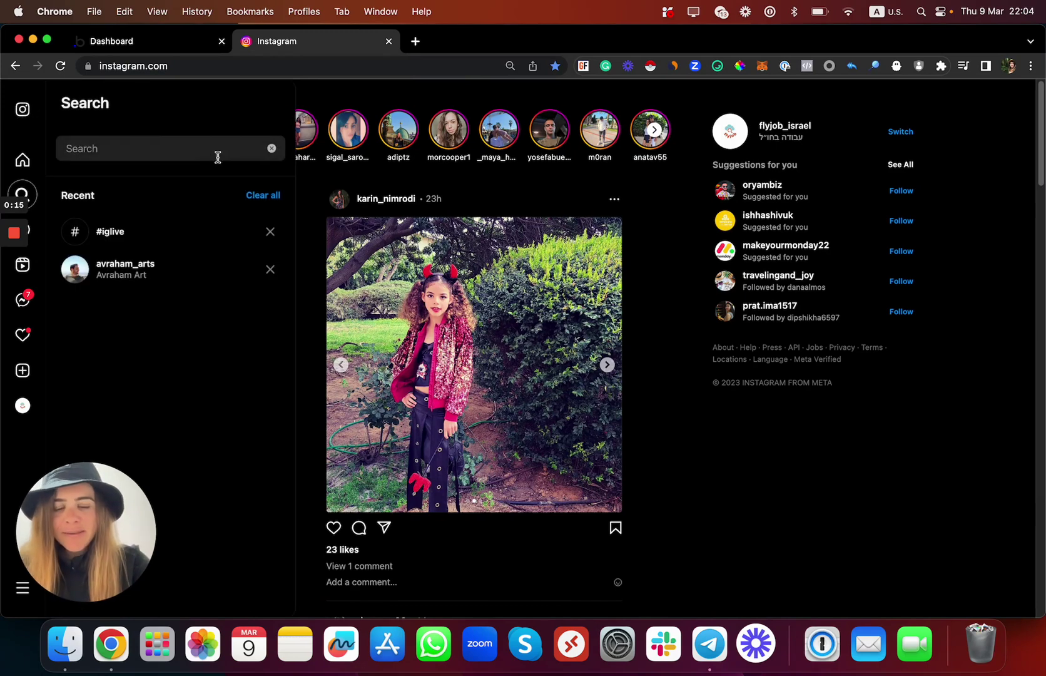
pyautogui.write('mad')
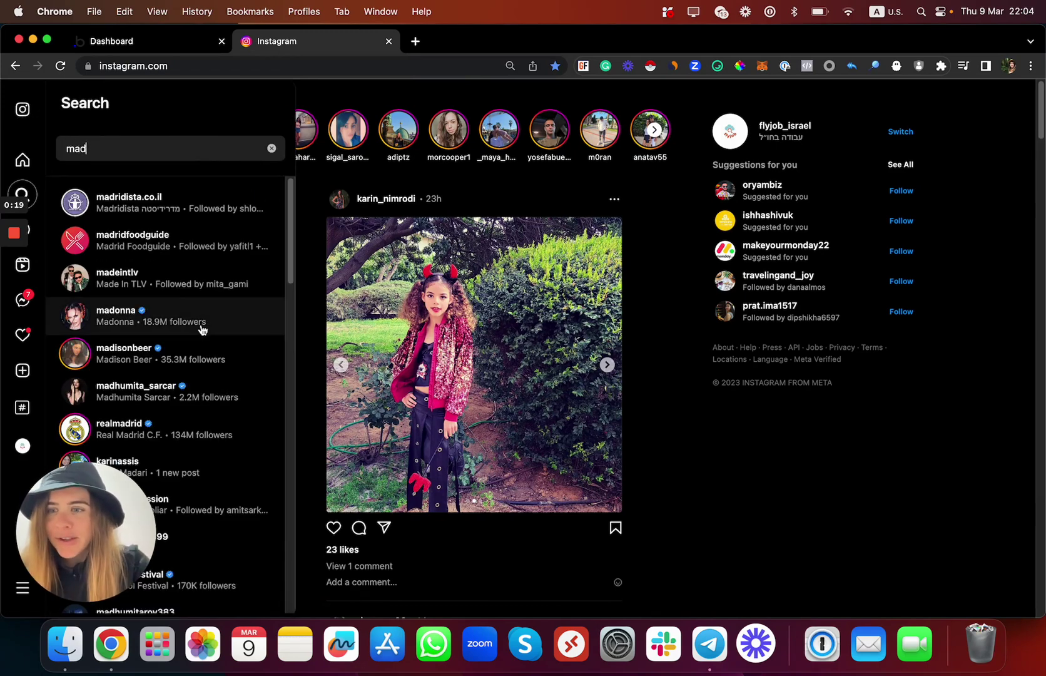
pyautogui.click(194, 325)
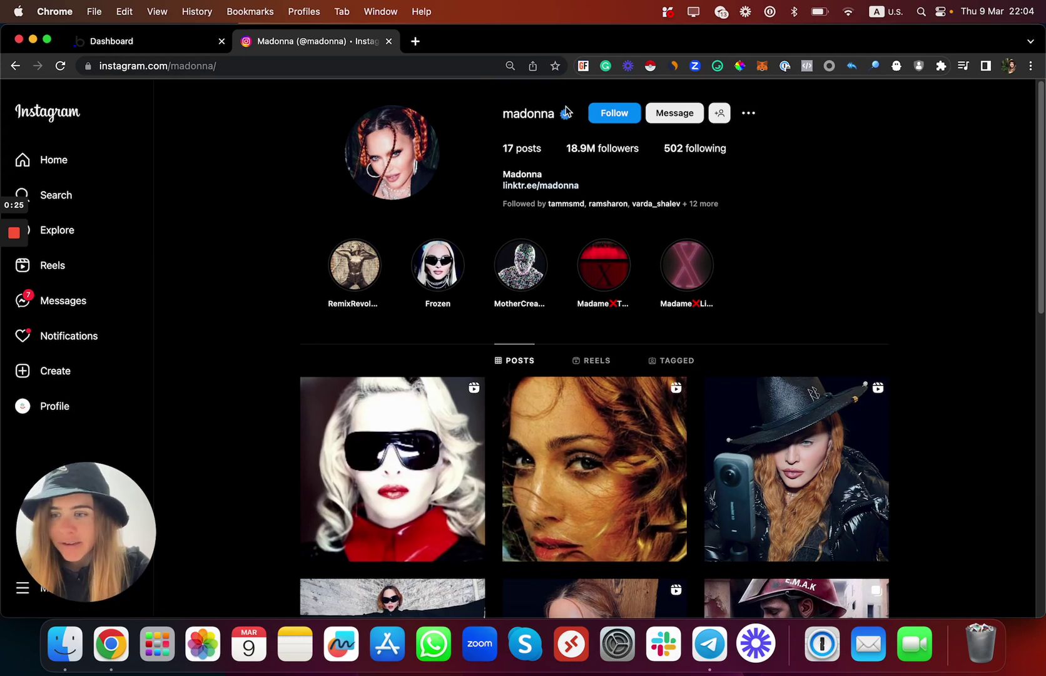
# - Open Madonna's 18.9M followers list and reload the page twice from the address bar
pyautogui.click(584, 155)
pyautogui.scroll(-5, 563, 286)
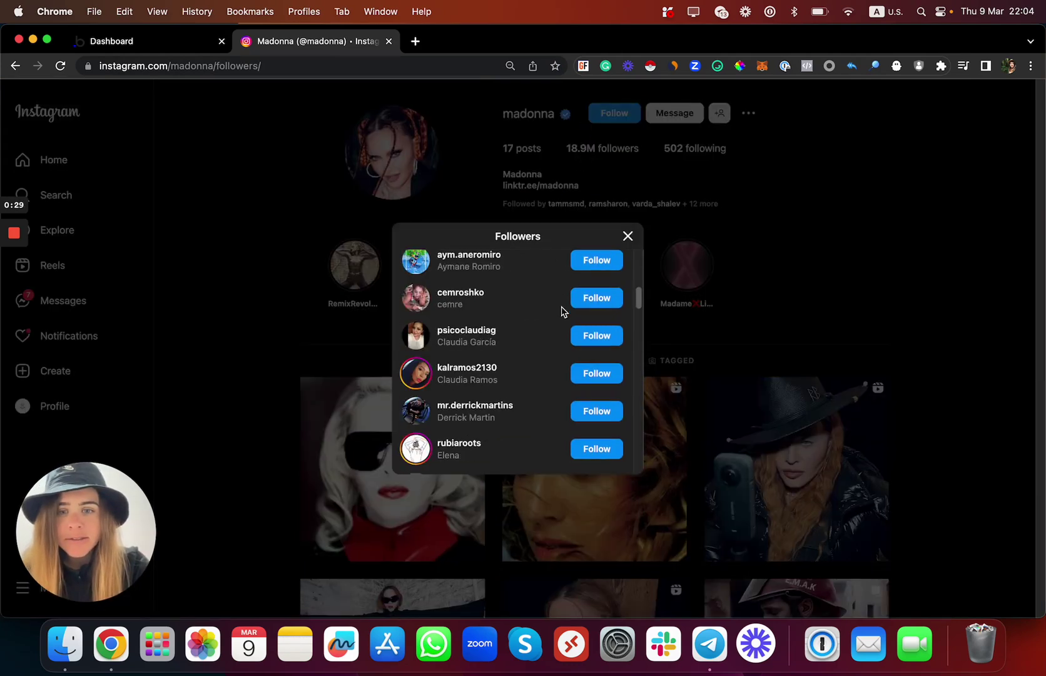
pyautogui.scroll(-5, 561, 311)
pyautogui.scroll(-5, 560, 311)
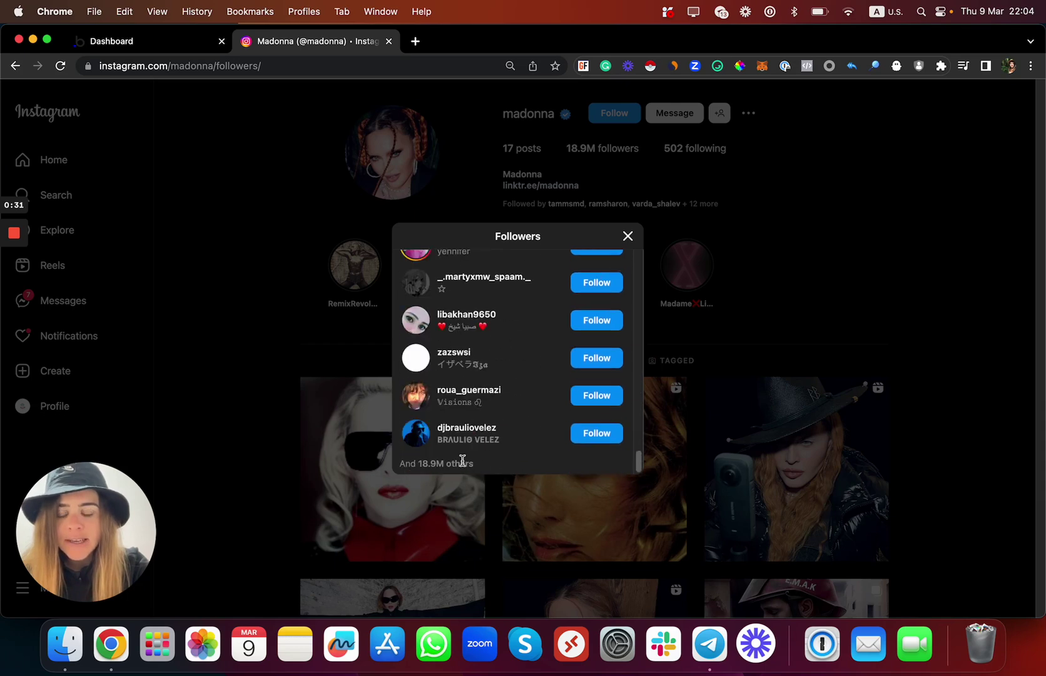
pyautogui.scroll(10, 472, 400)
pyautogui.scroll(5, 469, 343)
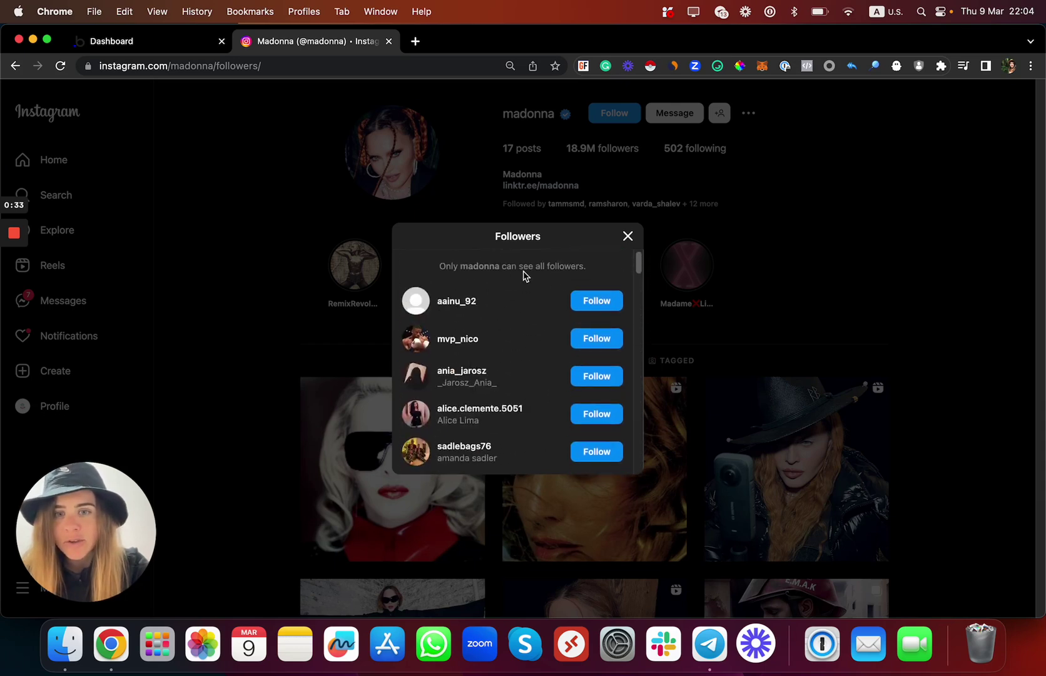
pyautogui.scroll(-5, 521, 277)
pyautogui.scroll(-5, 518, 282)
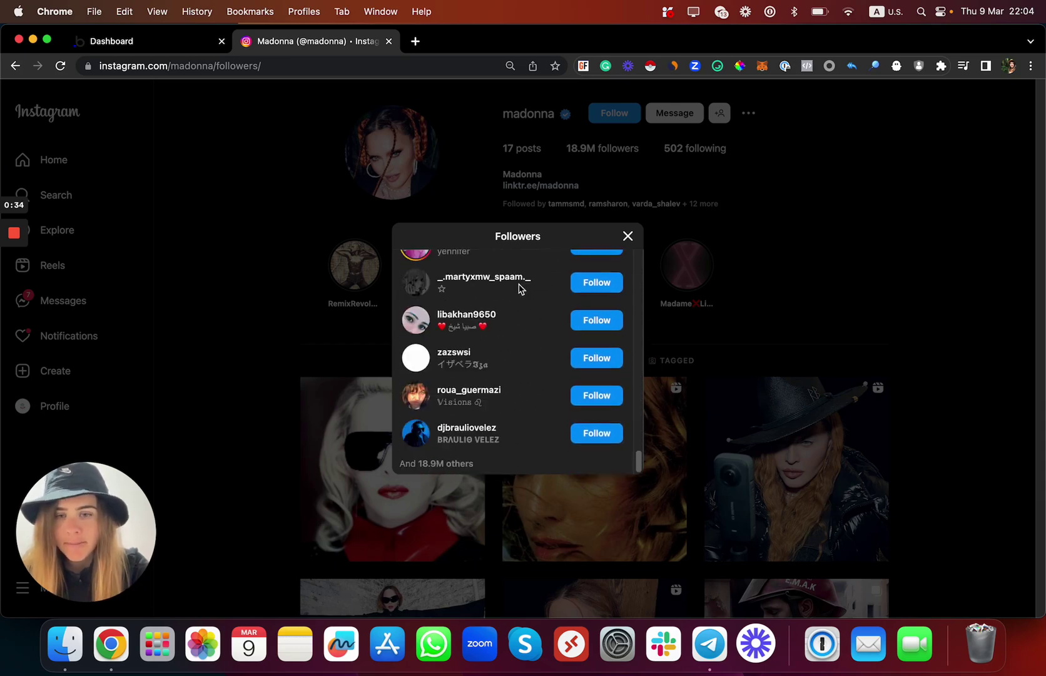
pyautogui.click(401, 66)
pyautogui.press('Return')
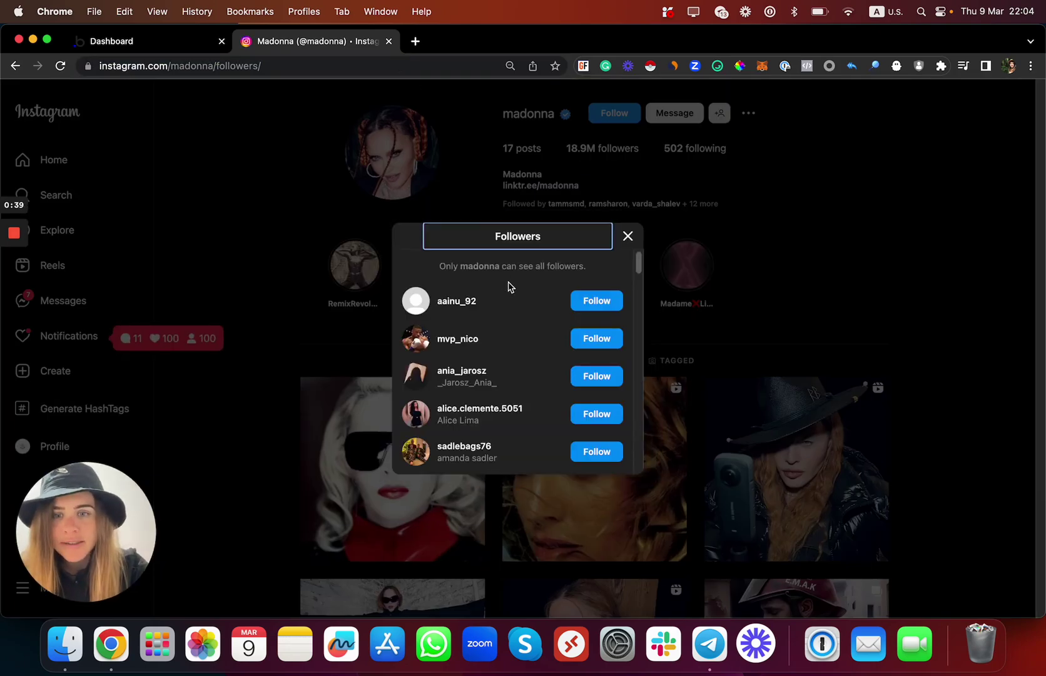
pyautogui.click(407, 67)
pyautogui.press('Return')
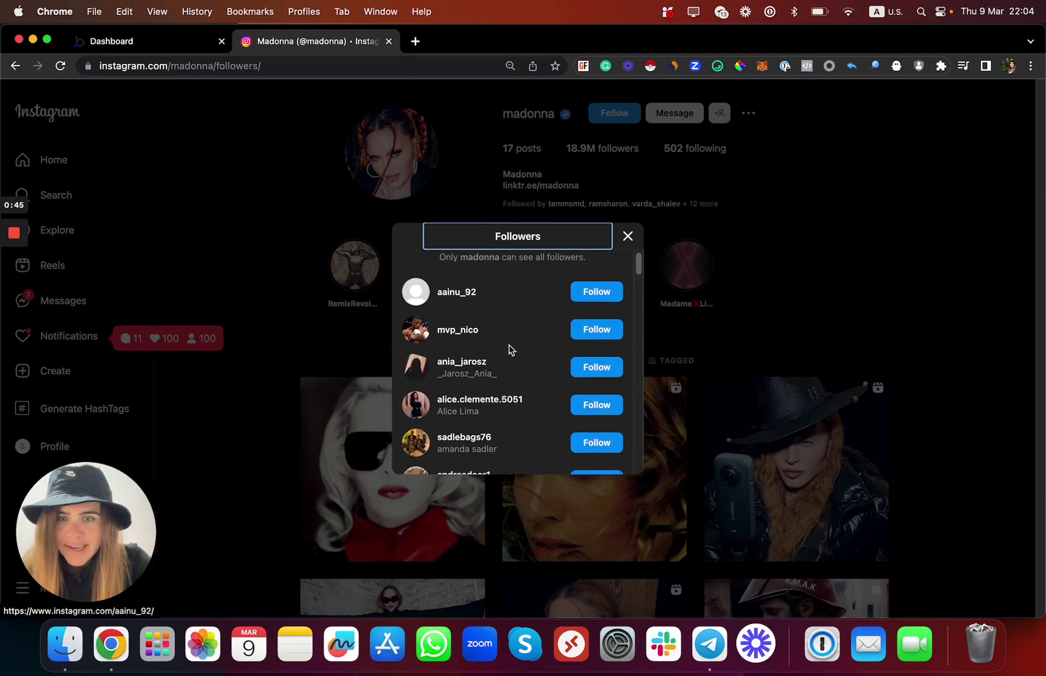
pyautogui.scroll(-5, 508, 346)
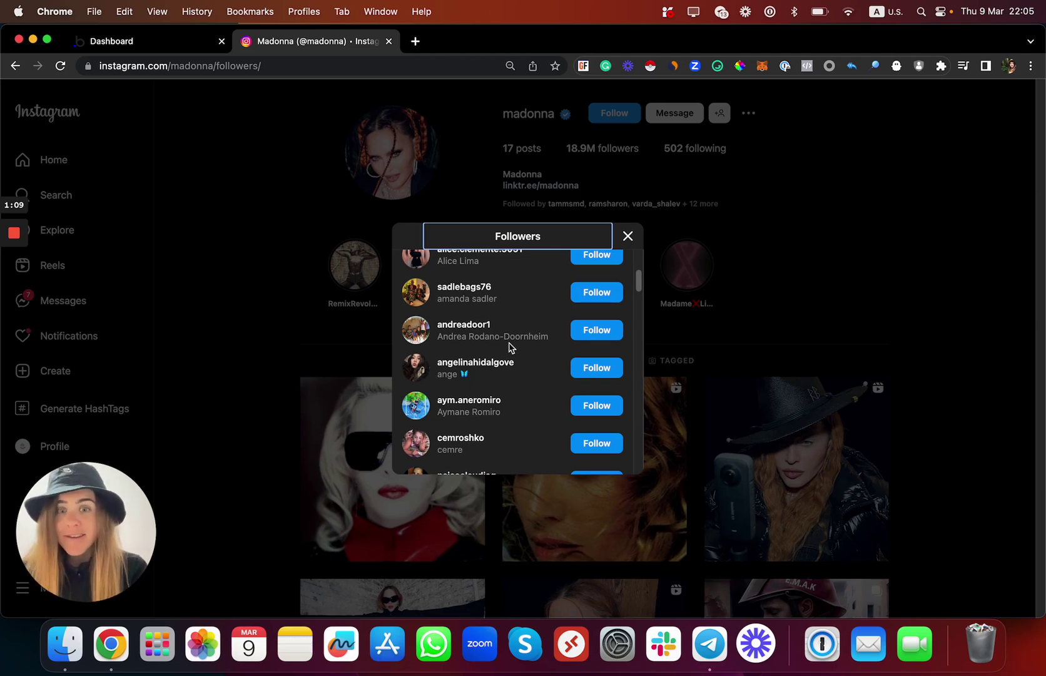
# - Leave the followers list, return to GiveMe Data's home page and start creating a new account
pyautogui.click(326, 189)
pyautogui.click(143, 41)
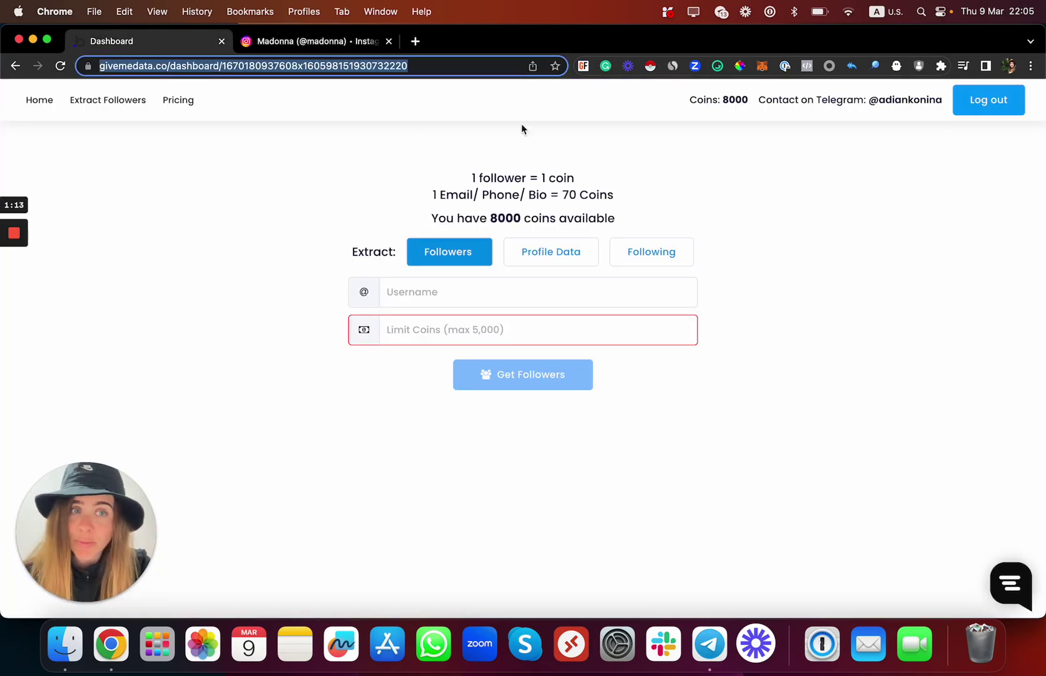
pyautogui.click(971, 115)
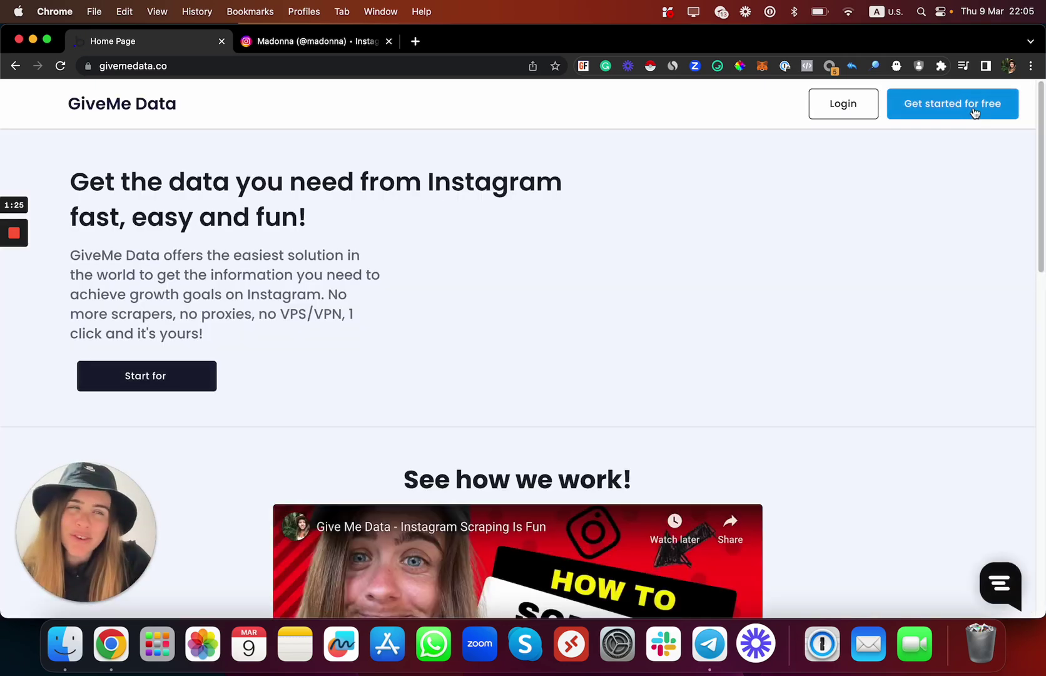
pyautogui.click(905, 111)
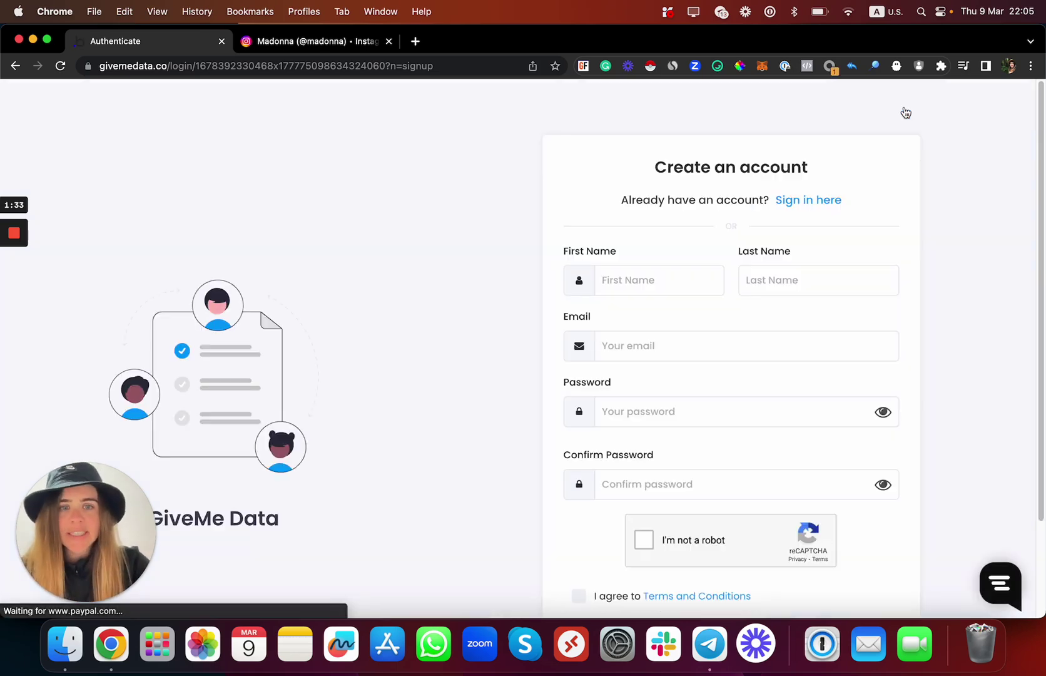
# - Skim the first name, last name and email fields, then go back to the login page
pyautogui.click(675, 277)
pyautogui.click(758, 284)
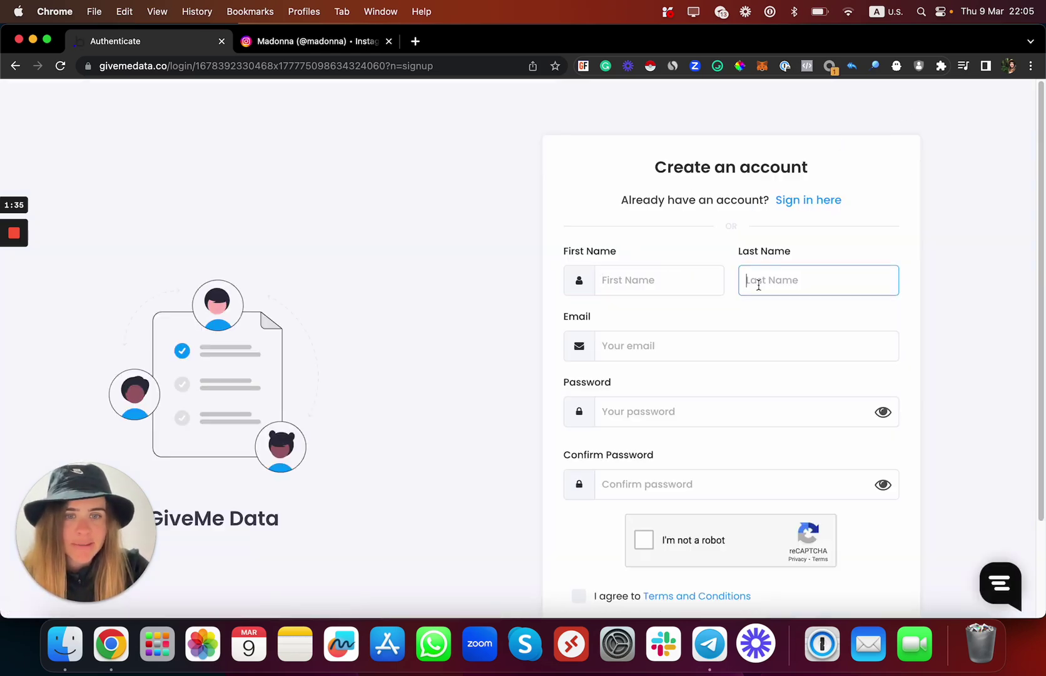
pyautogui.click(693, 345)
pyautogui.click(547, 425)
pyautogui.scroll(-2, 548, 425)
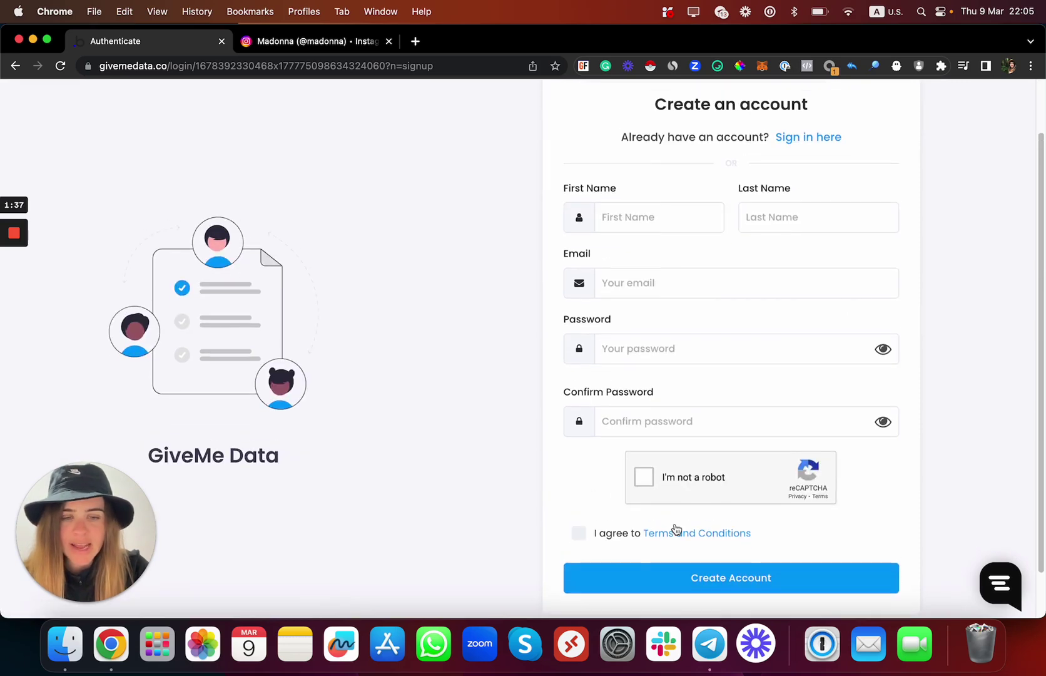
pyautogui.scroll(2, 198, 153)
pyautogui.click(15, 66)
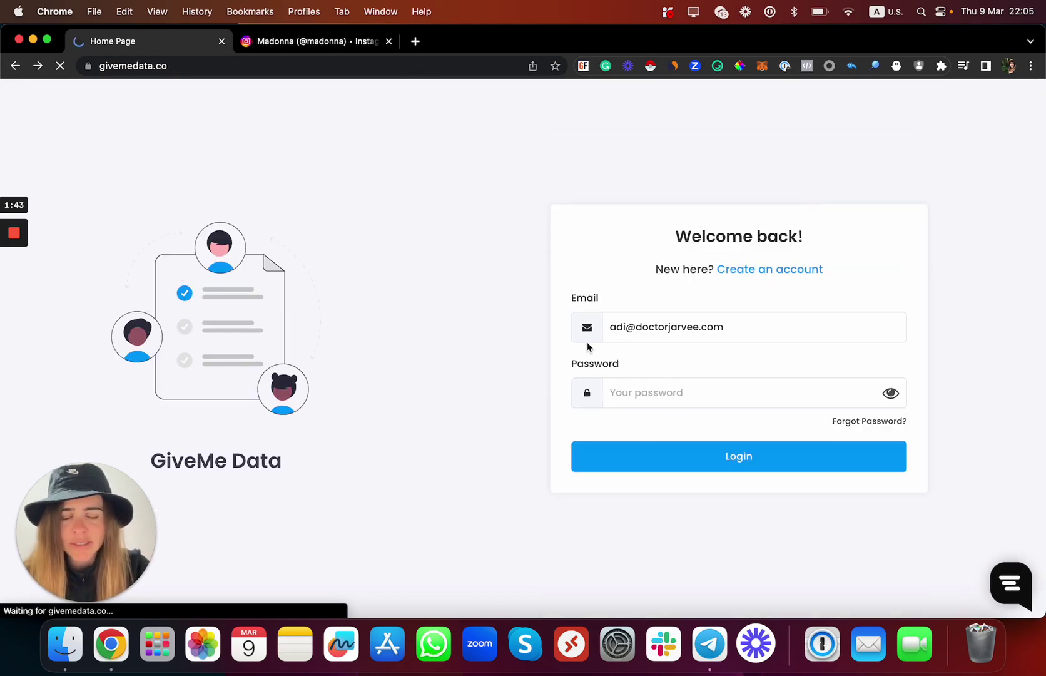
# - Fill the password from the 1Password suggestion and log in to GiveMe Data
pyautogui.click(819, 103)
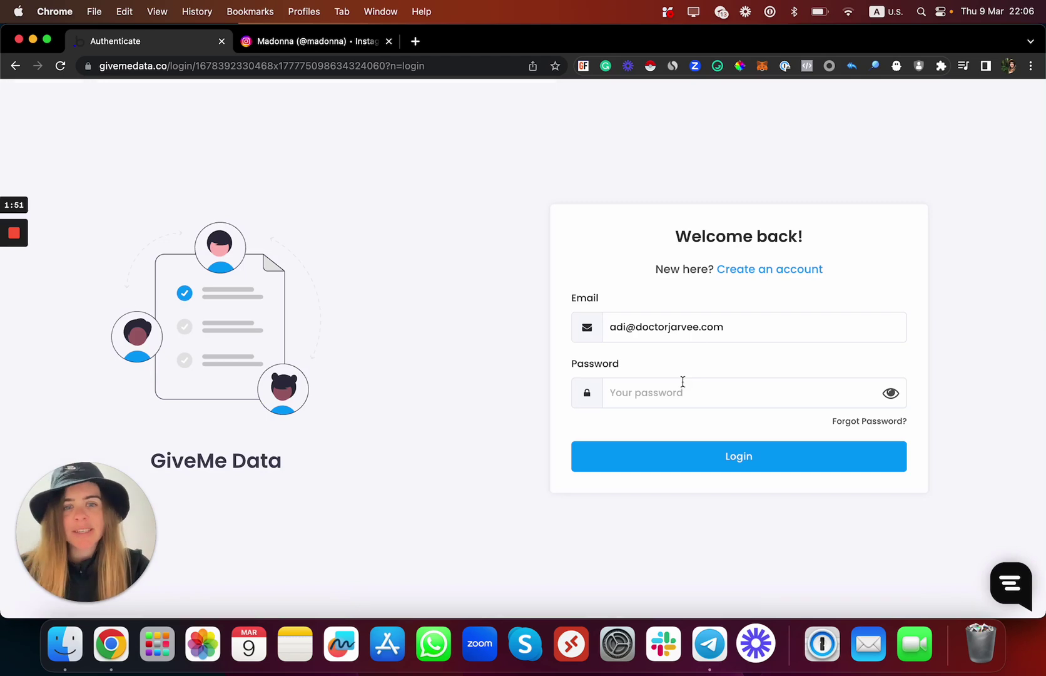
pyautogui.click(682, 381)
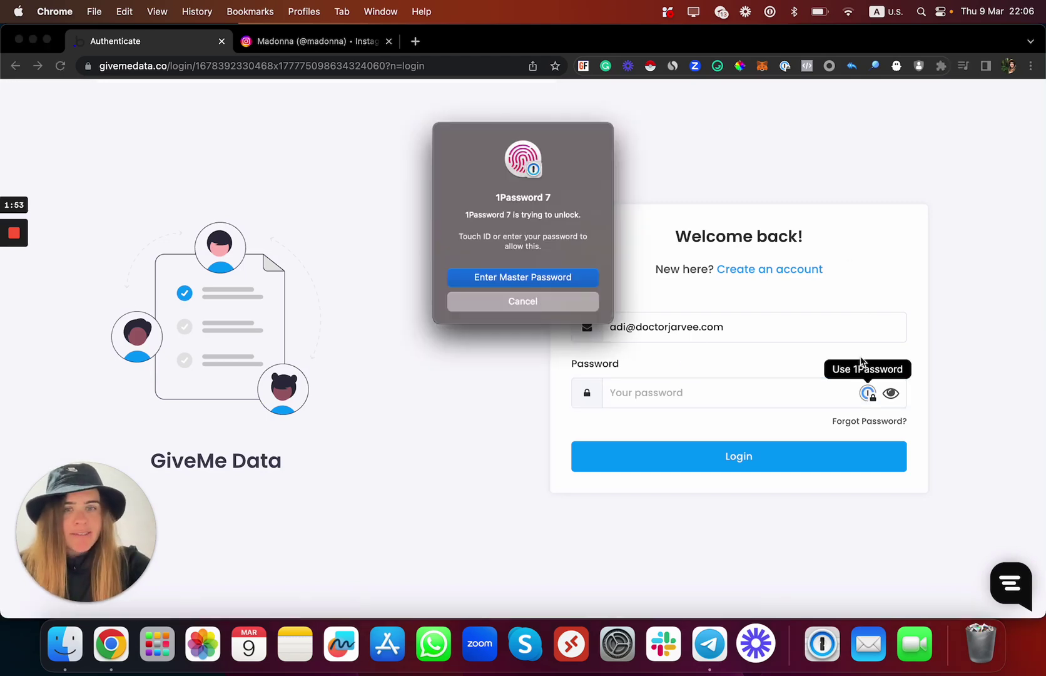
pyautogui.click(679, 448)
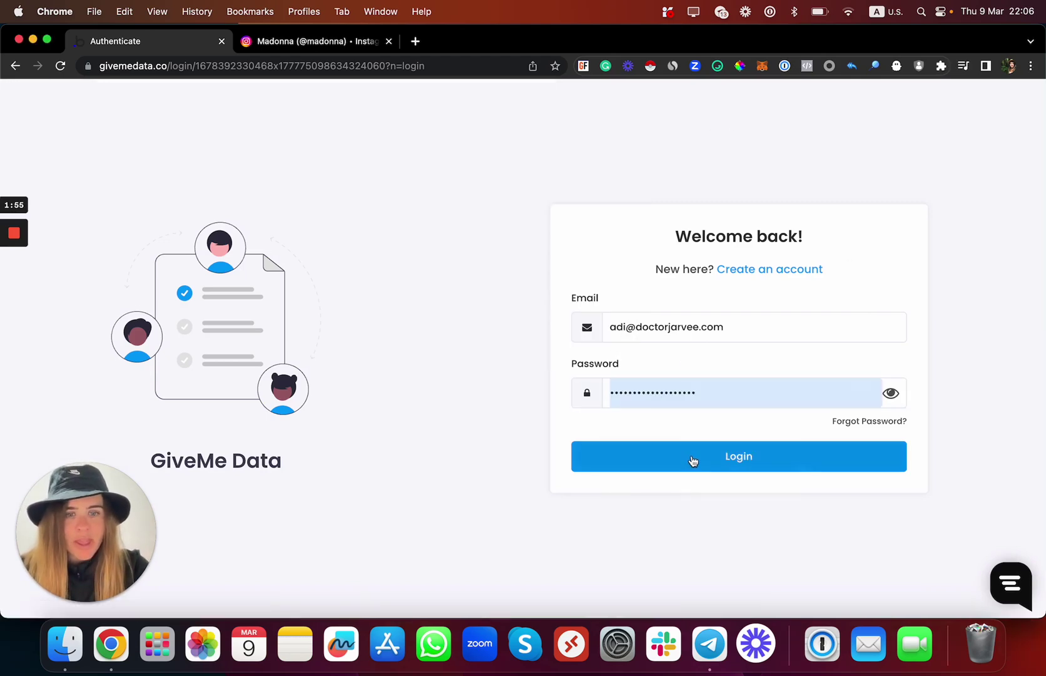
pyautogui.click(689, 458)
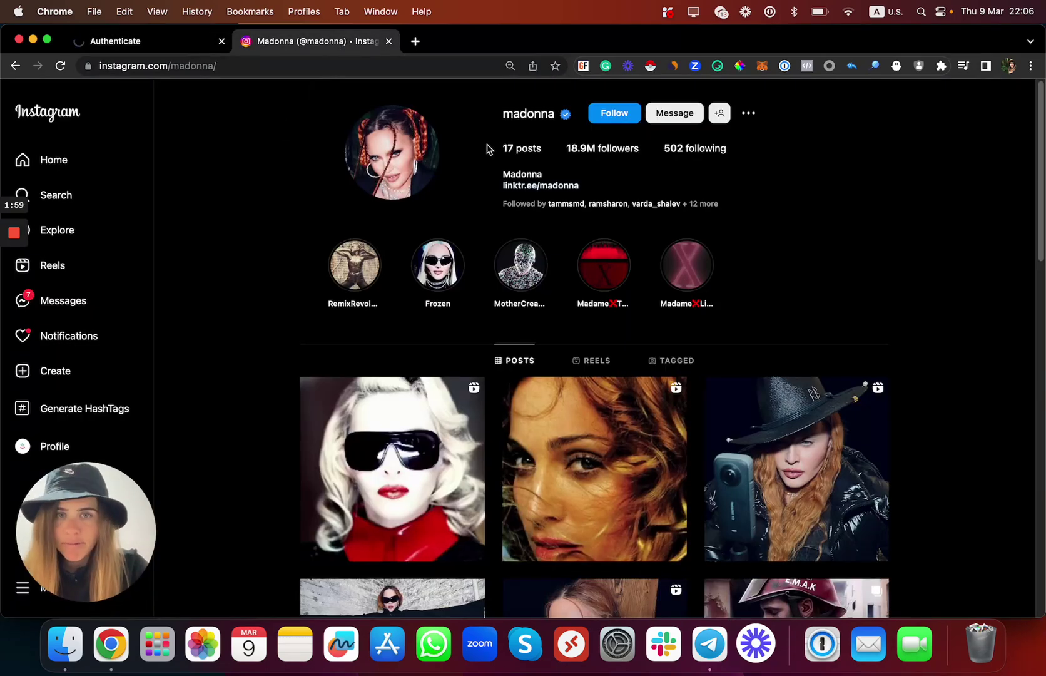
pyautogui.moveTo(602, 148)
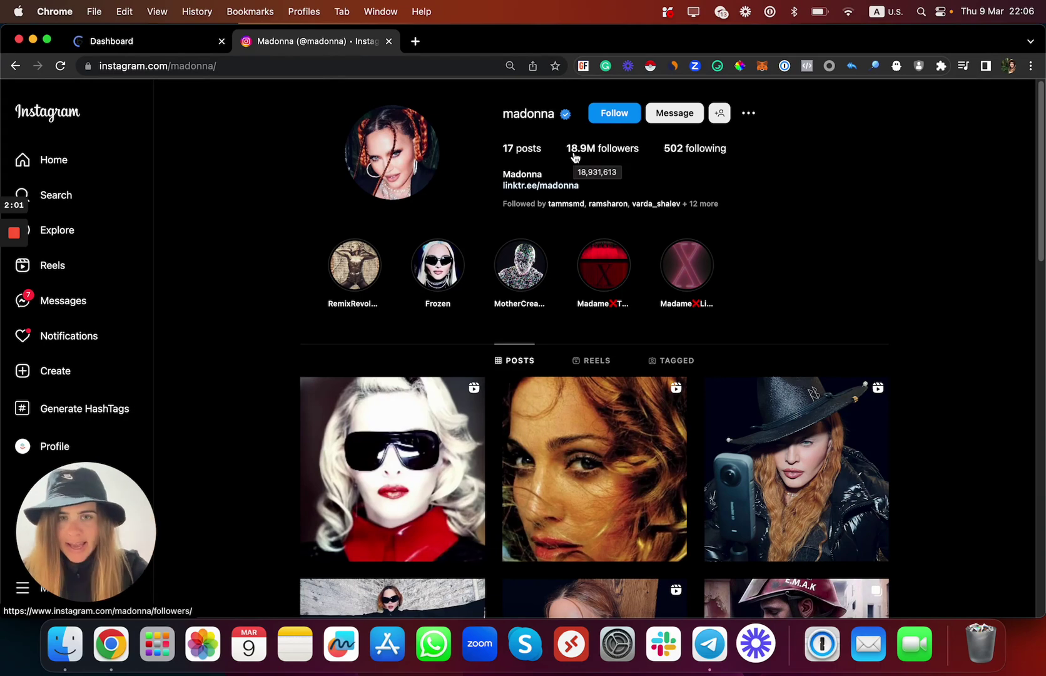
# - Abandon Madonna's followers list and open the zuck profile from the account search
pyautogui.click(574, 157)
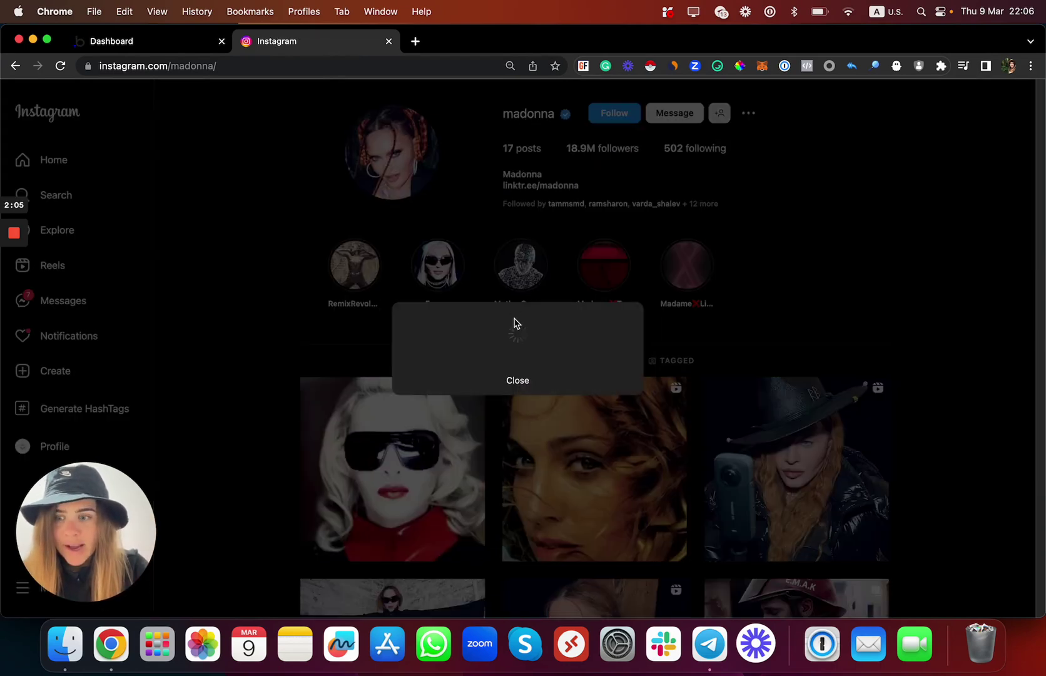
pyautogui.click(283, 276)
pyautogui.click(55, 197)
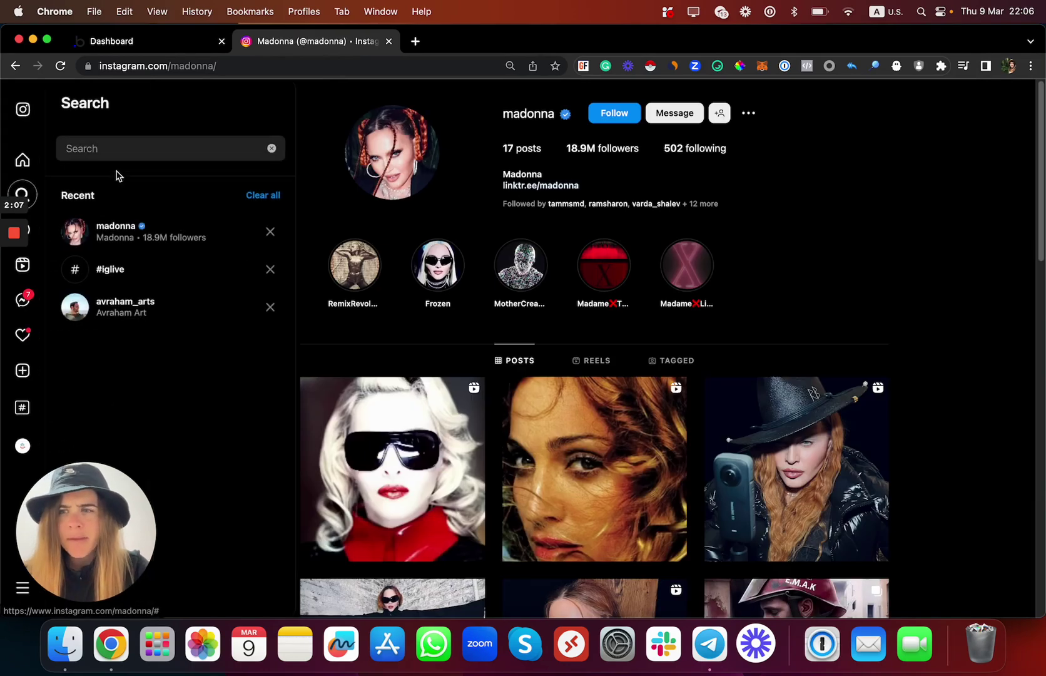
pyautogui.write('zuck')
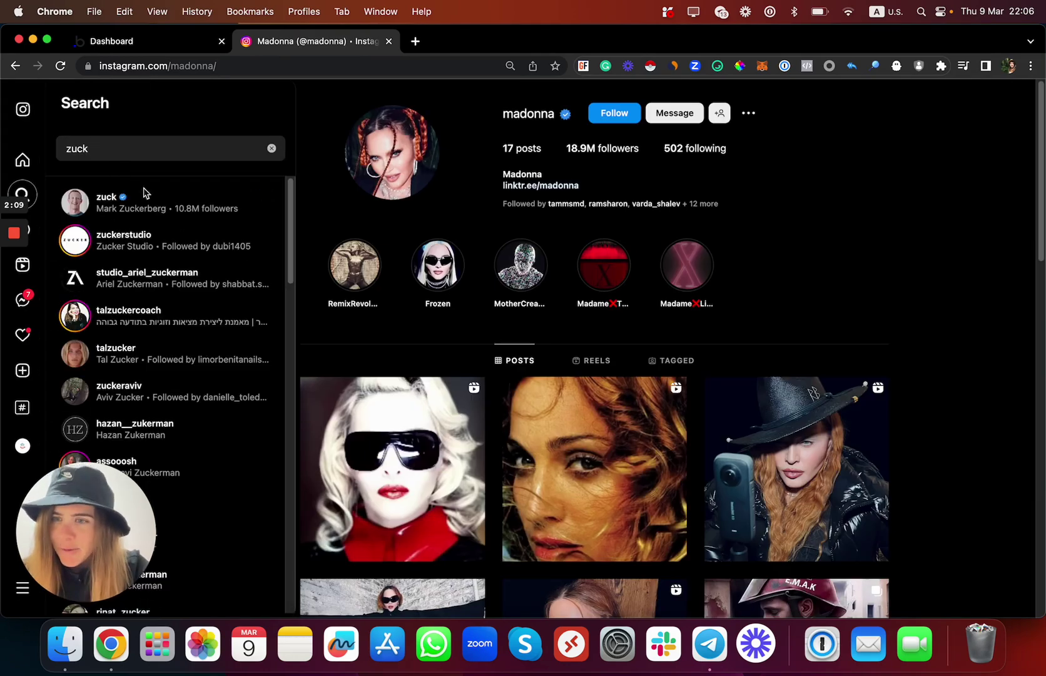
pyautogui.click(148, 221)
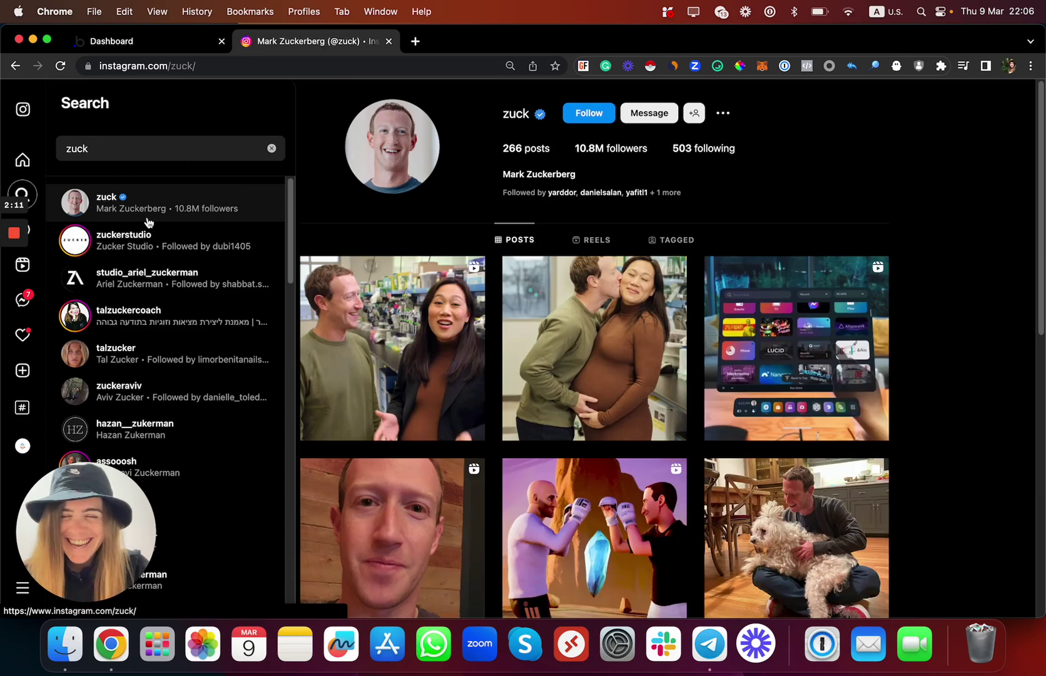
# - Copy the username zuck from About this account and return to the GiveMe Data dashboard
pyautogui.click(517, 115)
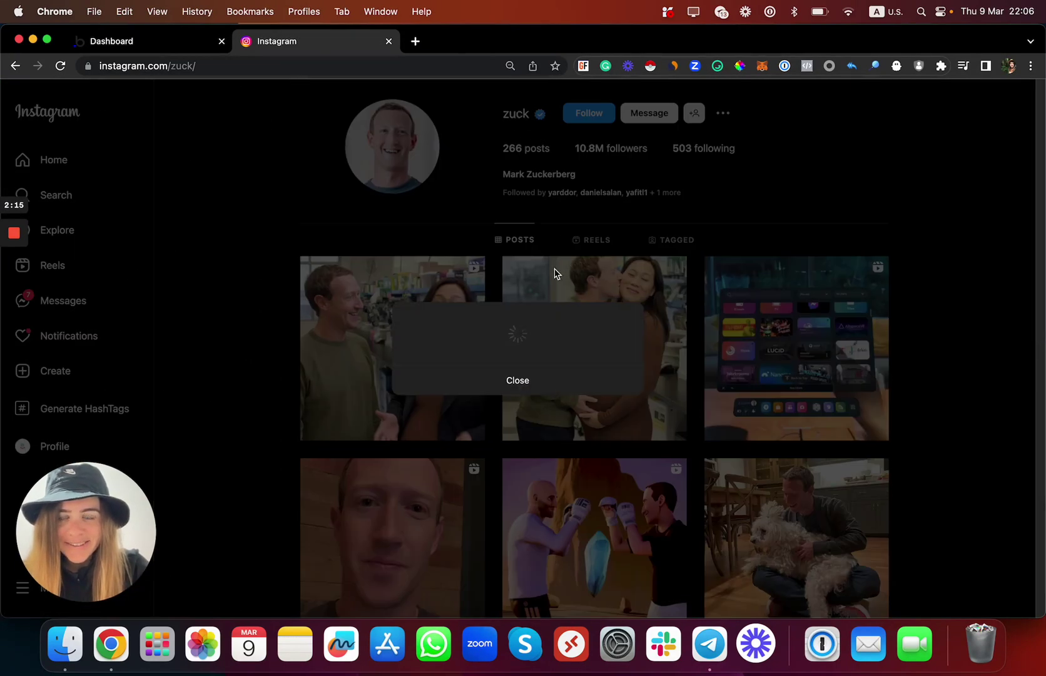
pyautogui.rightClick(512, 242)
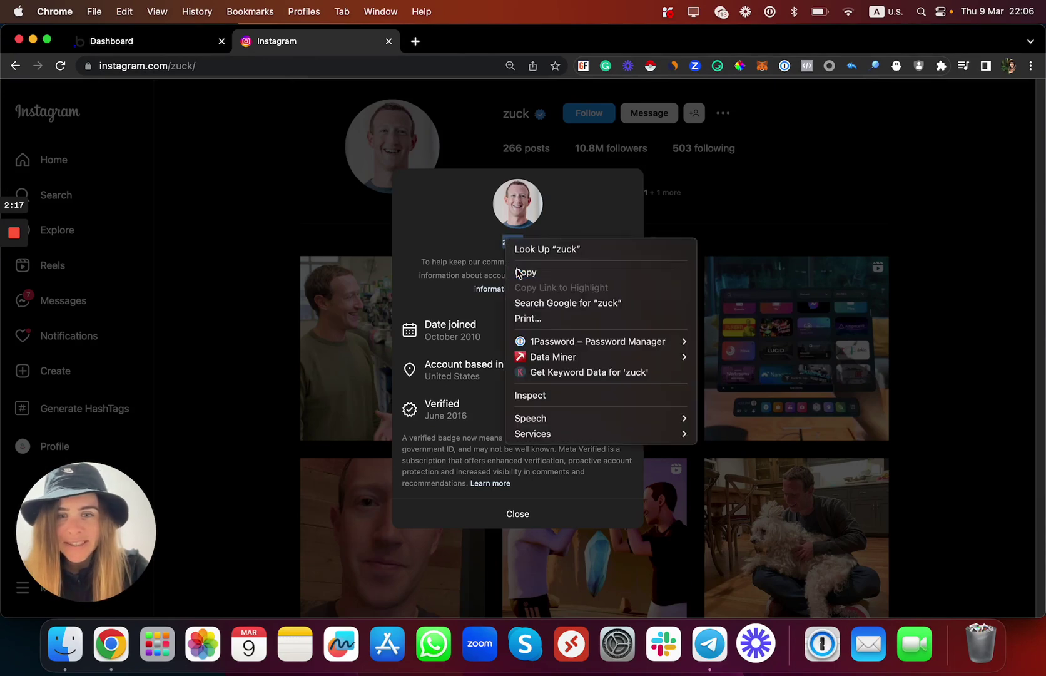
pyautogui.click(520, 269)
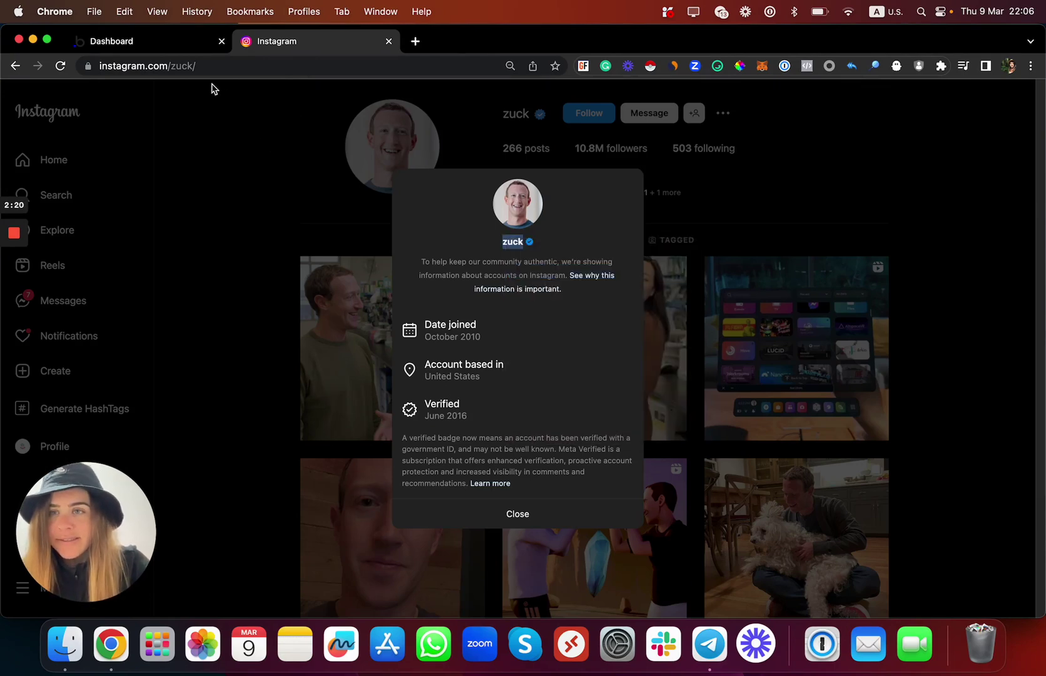
pyautogui.click(177, 53)
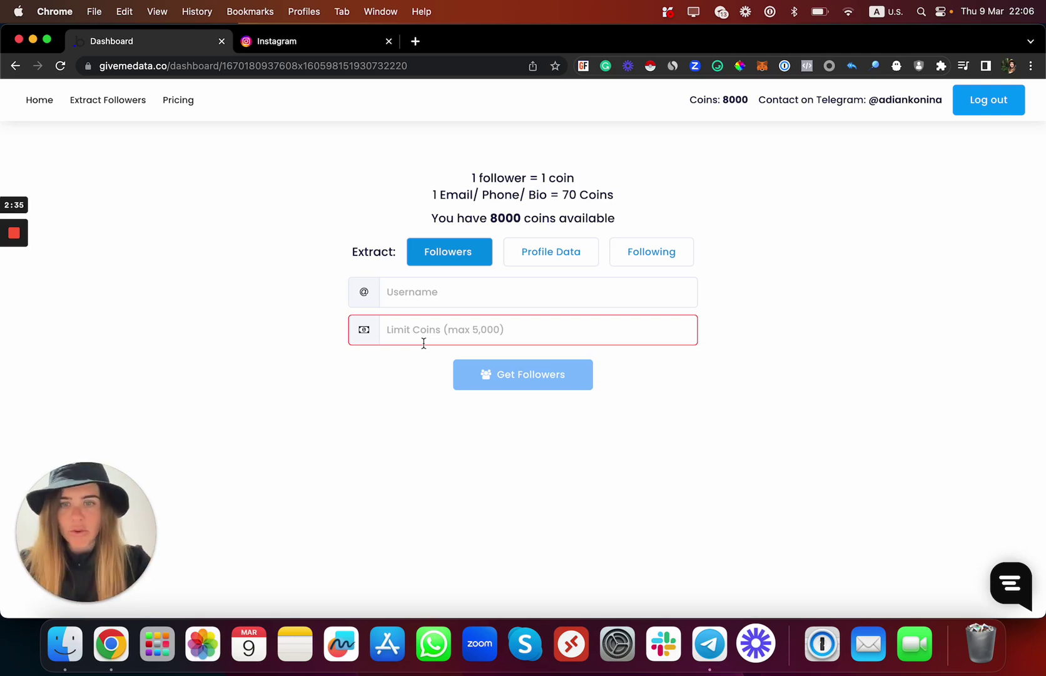
# - Enter zuck as the username with a 5,000-coin limit and submit the followers request
pyautogui.click(422, 293)
pyautogui.write('zuck')
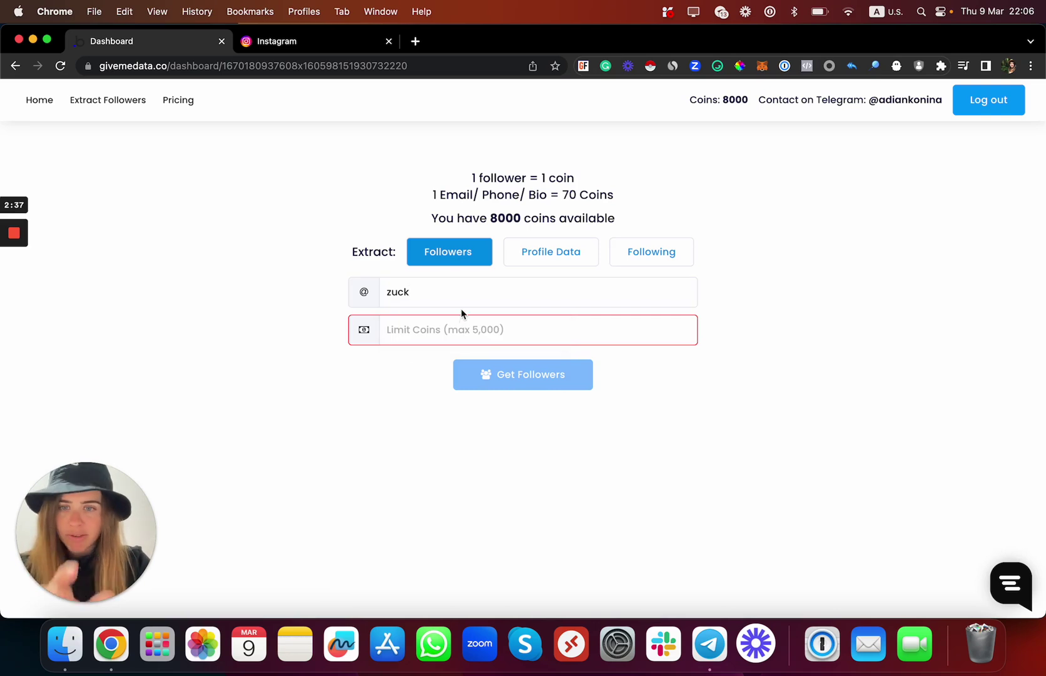
pyautogui.click(457, 304)
pyautogui.click(406, 300)
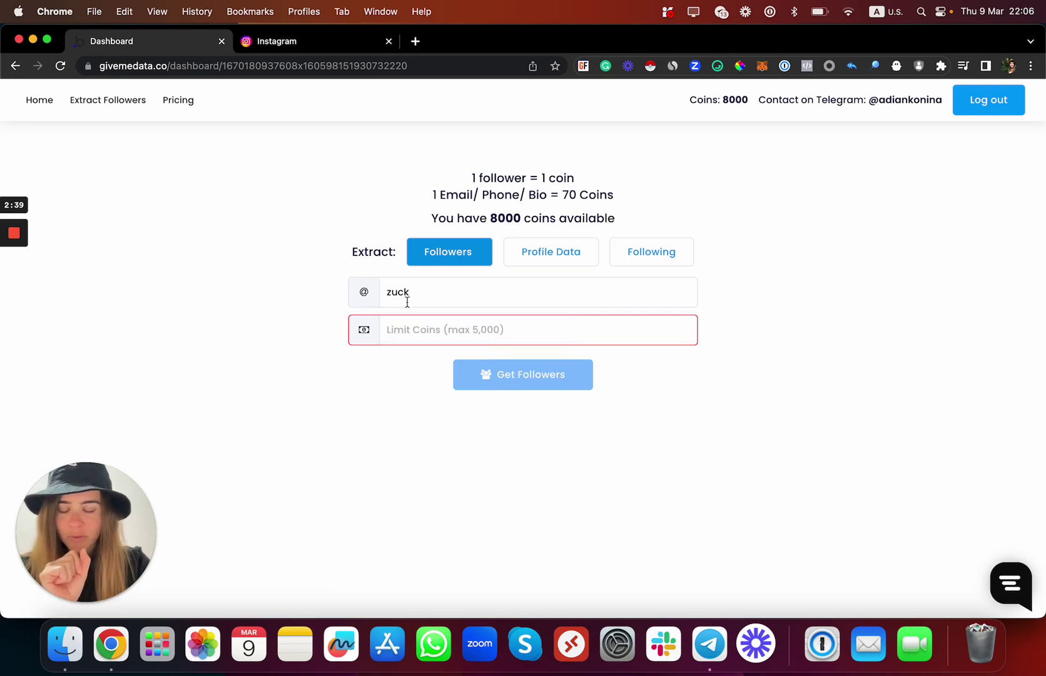
pyautogui.click(413, 304)
pyautogui.click(395, 338)
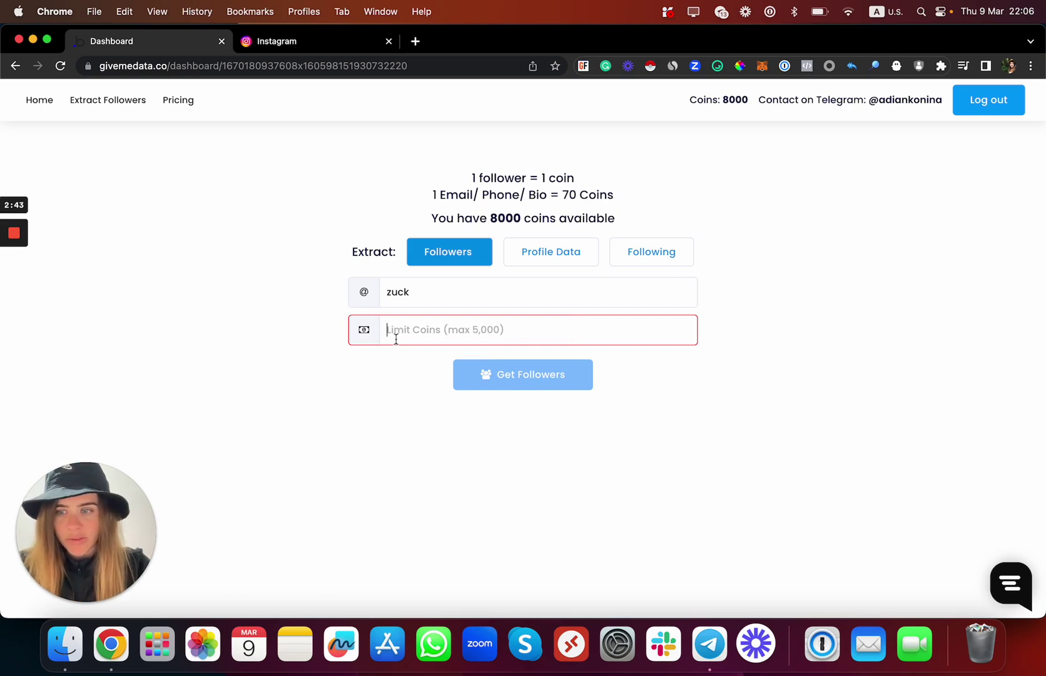
pyautogui.write('5,000')
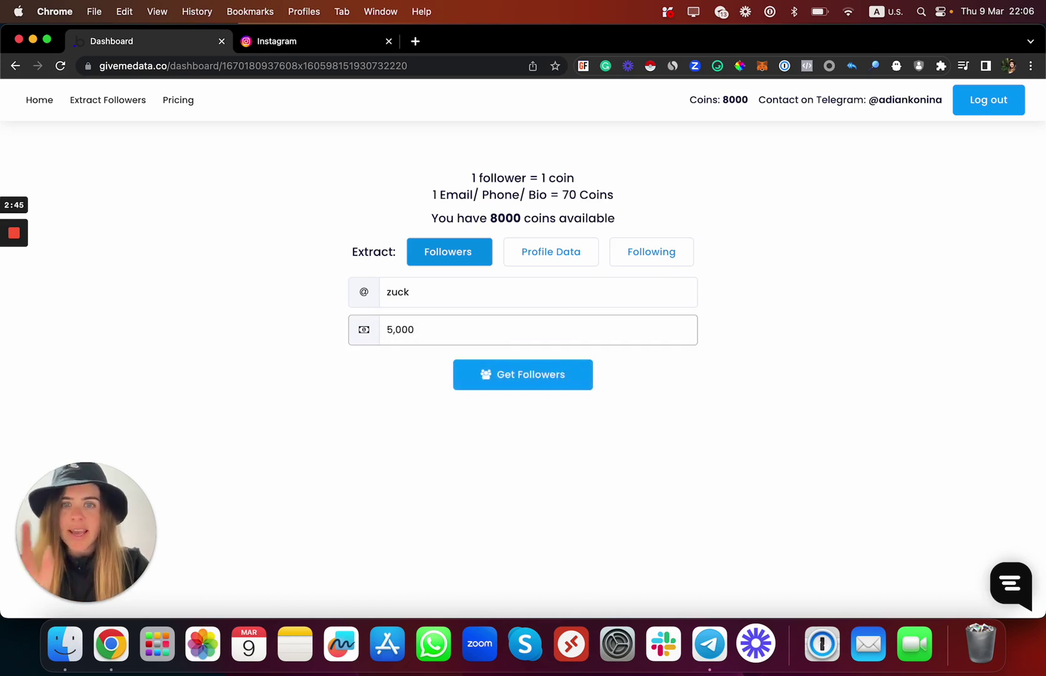
pyautogui.click(515, 380)
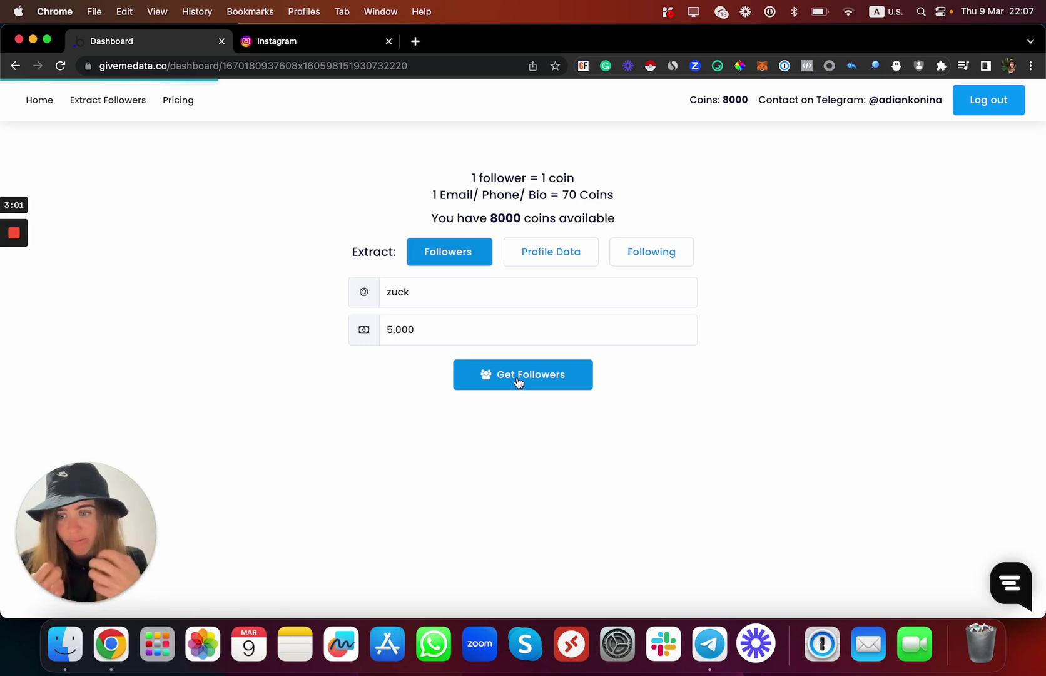
# - Run the extraction and save the finished followers list as zuck.csv
pyautogui.click(517, 383)
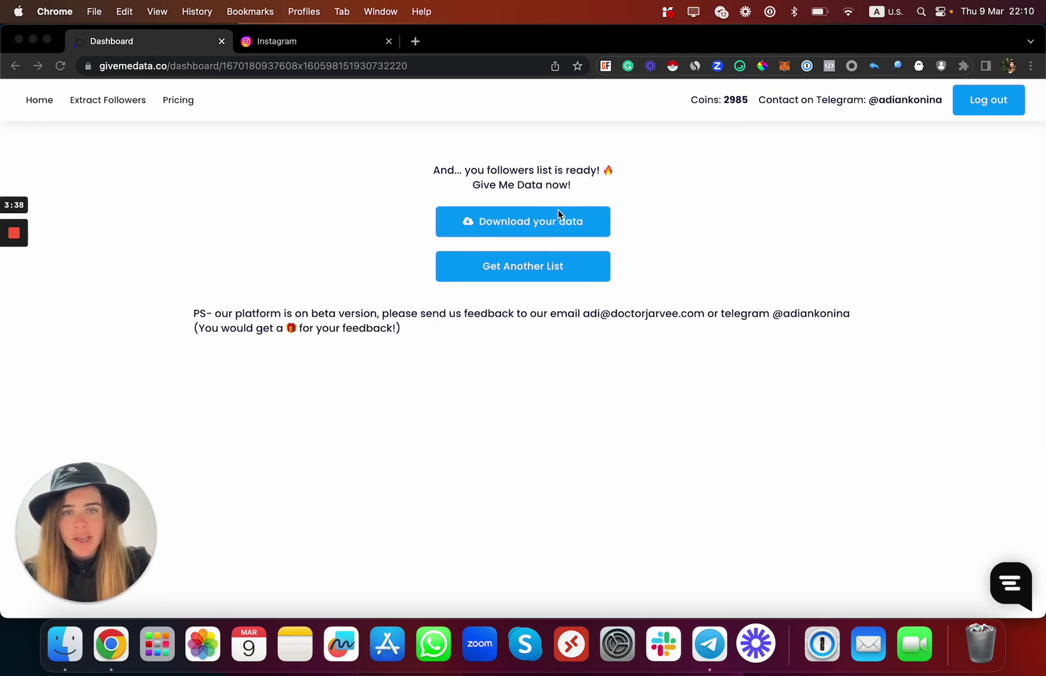
pyautogui.click(542, 226)
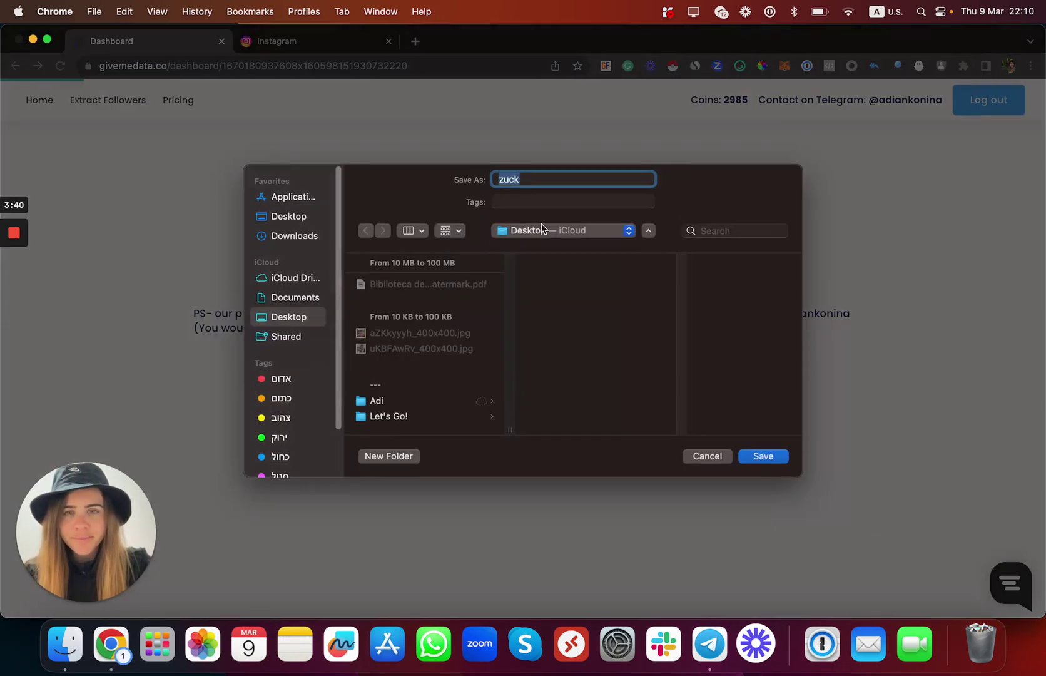
pyautogui.click(772, 457)
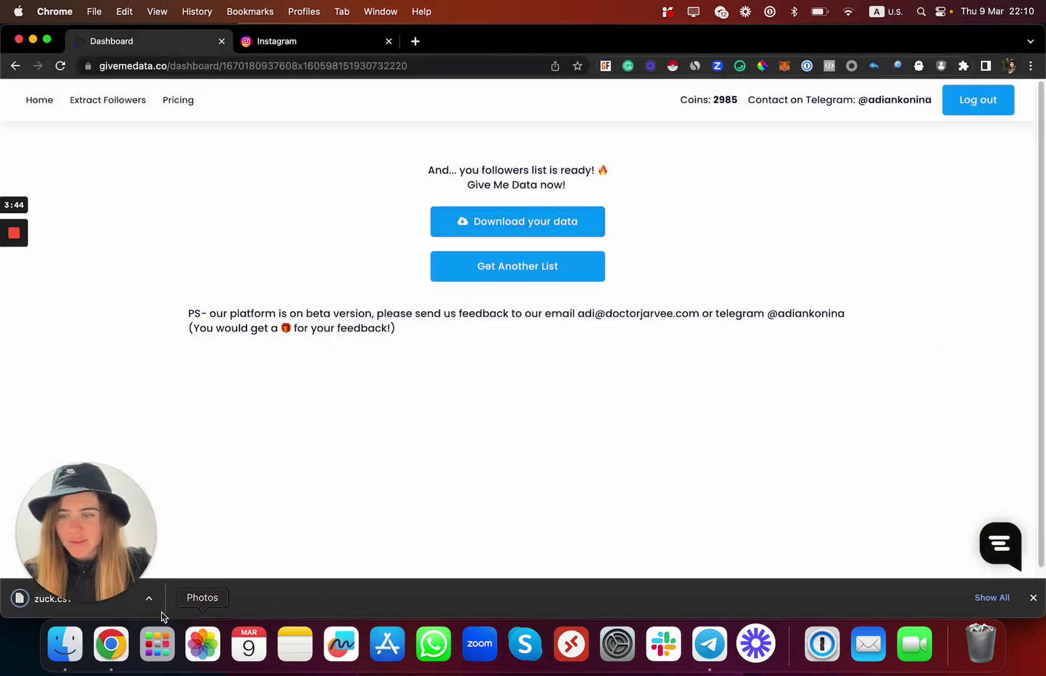
# - Open zuck.csv from the downloads in Numbers and look through the 5,015-row followers table
pyautogui.moveTo(110, 540); pyautogui.dragTo(984, 532)
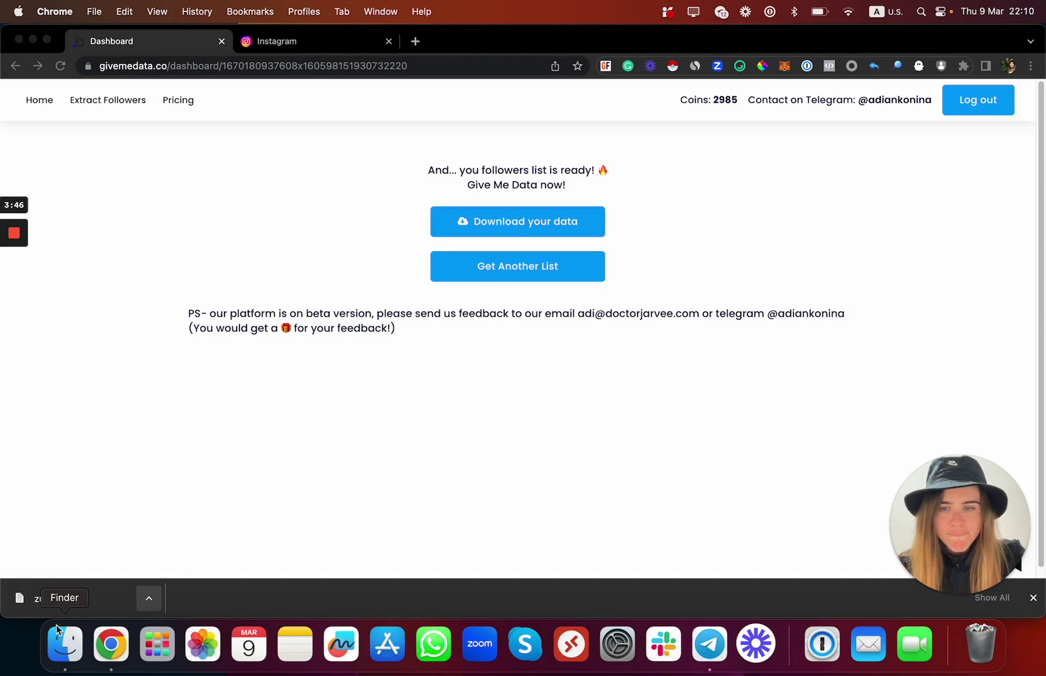
pyautogui.click(66, 597)
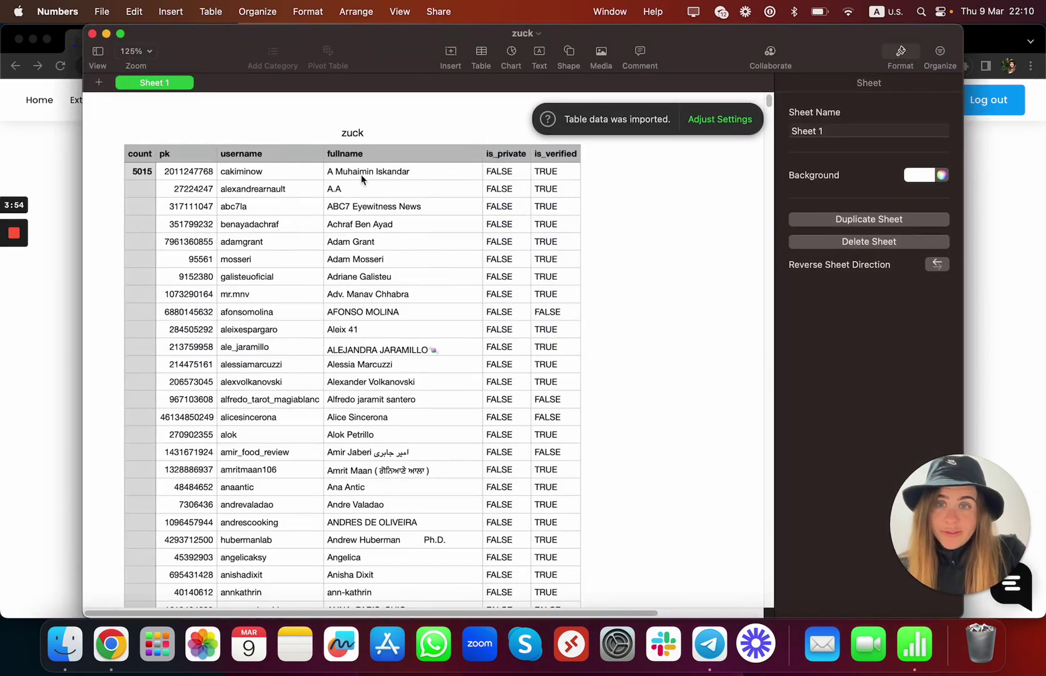
pyautogui.moveTo(280, 174)
pyautogui.mouseDown()
pyautogui.moveTo(261, 370)
pyautogui.moveTo(267, 519)
pyautogui.mouseUp()
pyautogui.scroll(-2, 264, 491)
pyautogui.scroll(-15, 263, 506)
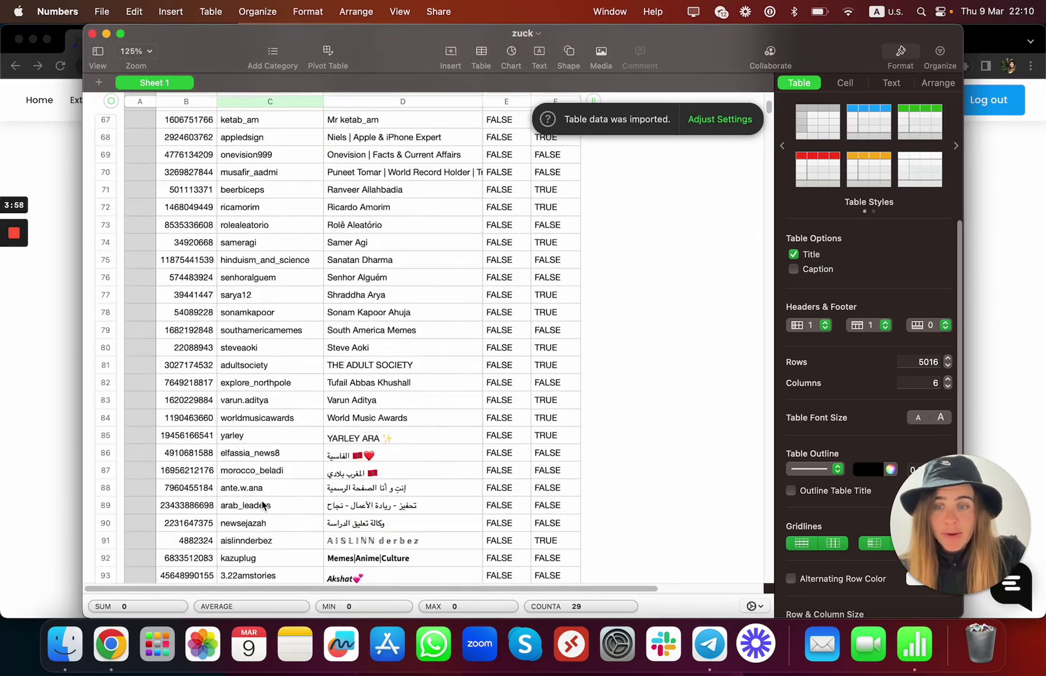
pyautogui.scroll(5, 262, 502)
pyautogui.scroll(10, 262, 502)
pyautogui.click(159, 189)
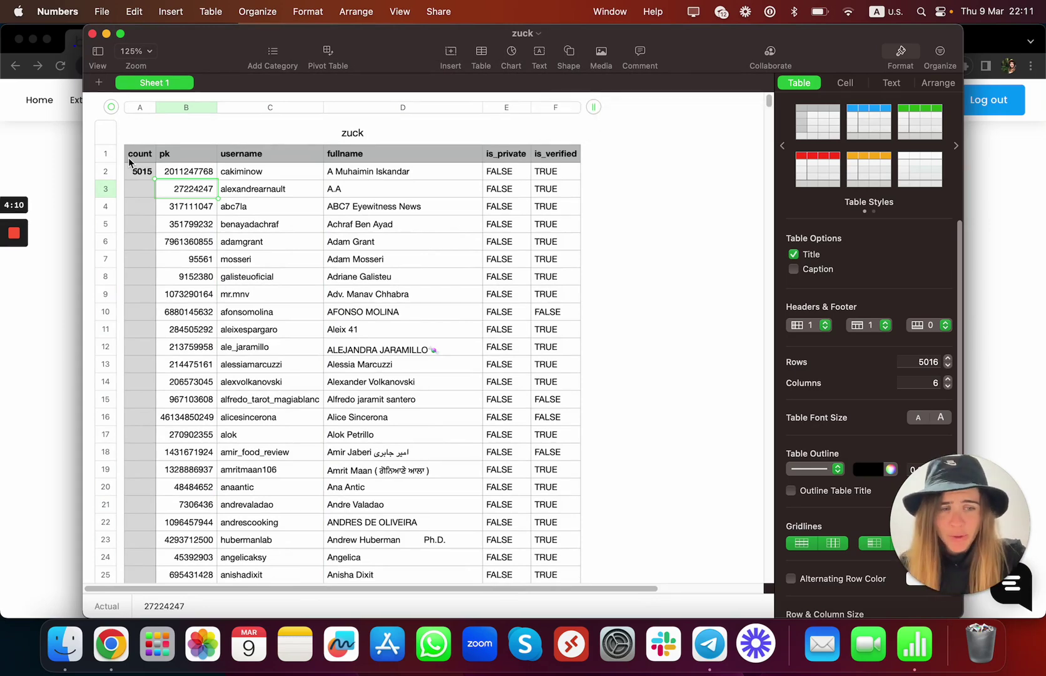
pyautogui.scroll(-5, 243, 323)
pyautogui.scroll(5, 243, 323)
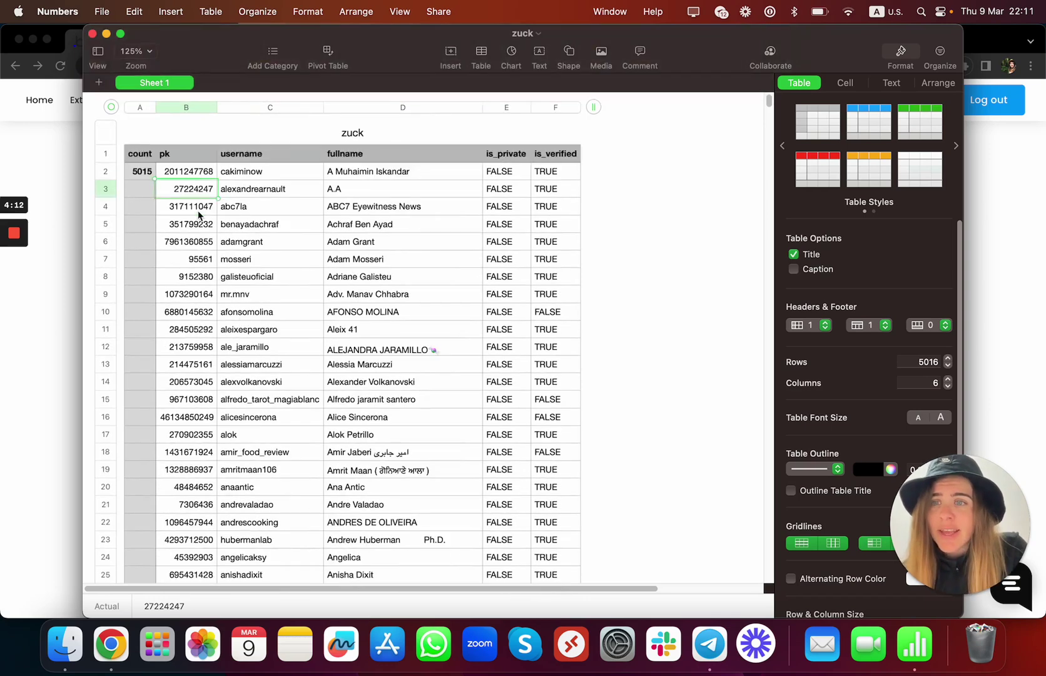
pyautogui.moveTo(197, 188)
pyautogui.mouseDown()
pyautogui.moveTo(264, 260)
pyautogui.moveTo(373, 282)
pyautogui.mouseUp()
pyautogui.moveTo(499, 193); pyautogui.dragTo(506, 226)
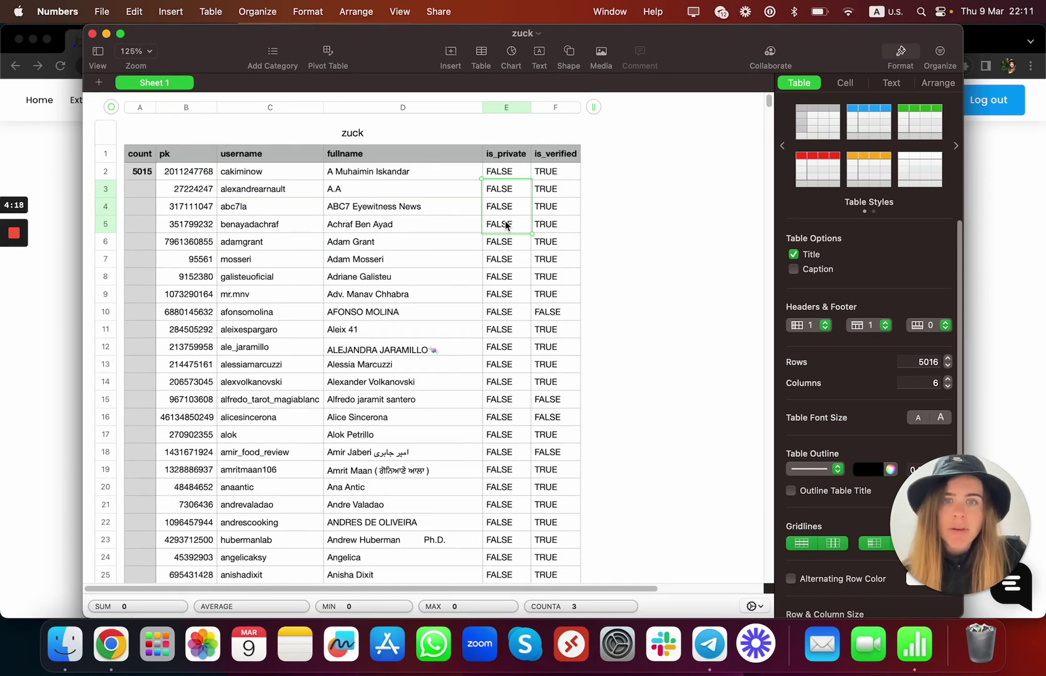
pyautogui.moveTo(555, 173); pyautogui.dragTo(558, 353)
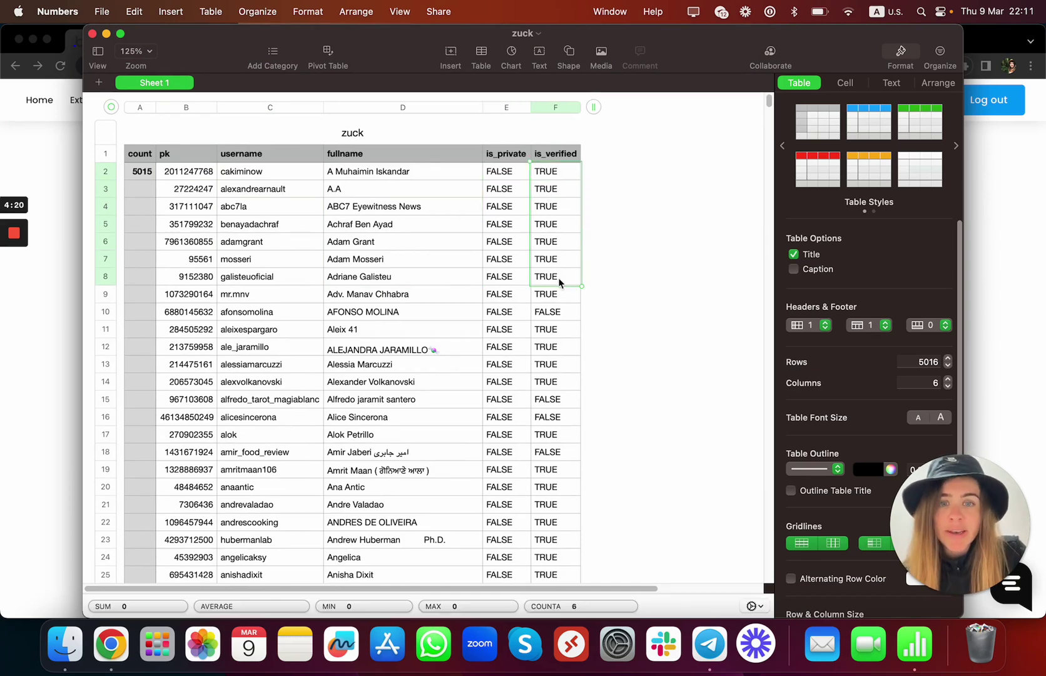
pyautogui.click(566, 196)
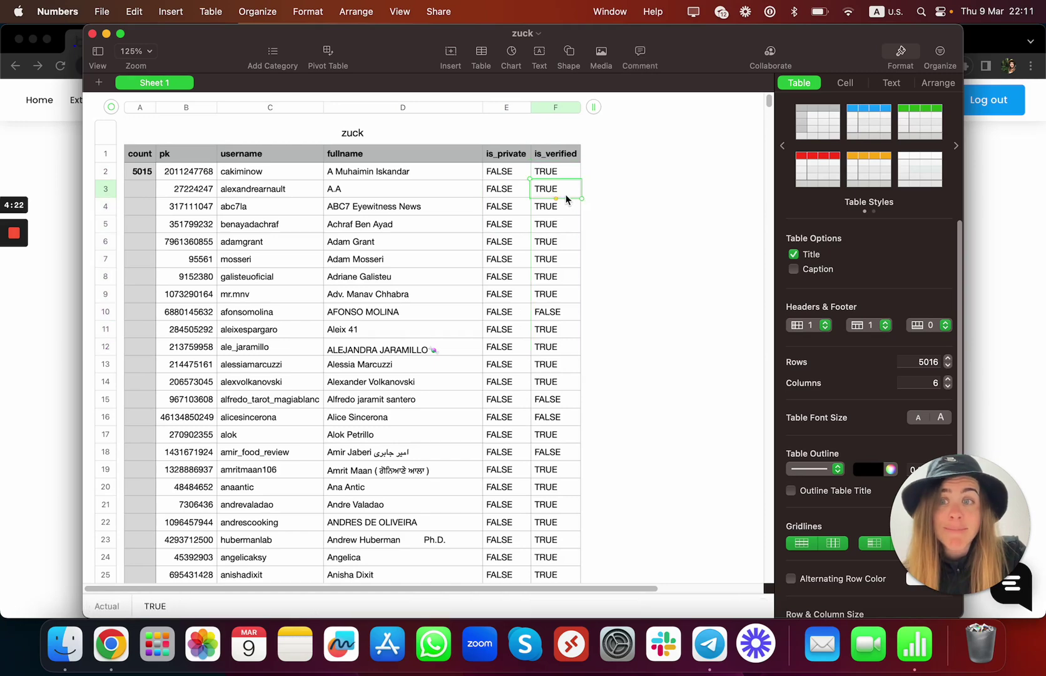
pyautogui.scroll(-3, 566, 196)
pyautogui.scroll(-2, 548, 327)
pyautogui.scroll(-1, 540, 344)
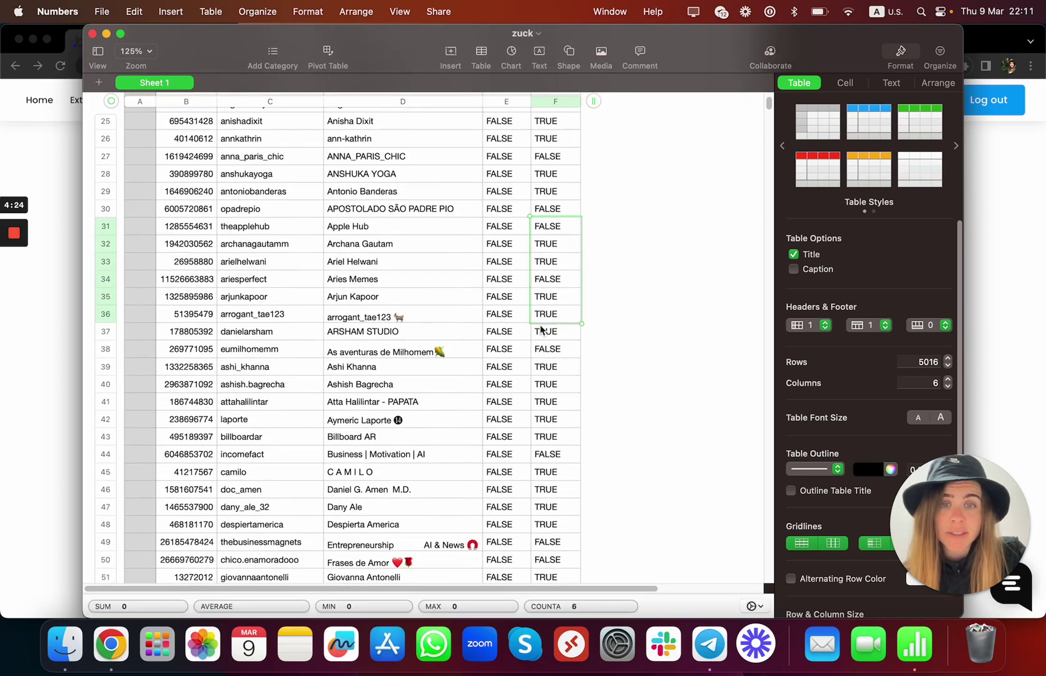
pyautogui.moveTo(547, 226); pyautogui.dragTo(543, 336)
pyautogui.scroll(-5, 550, 315)
pyautogui.scroll(-1, 552, 320)
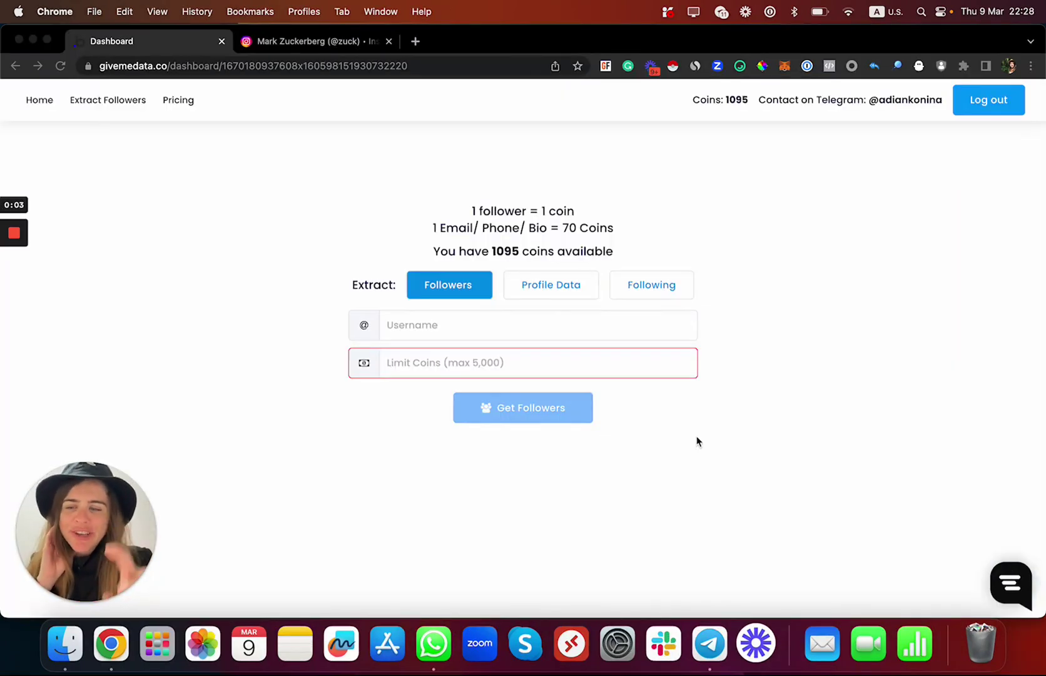
# - Reopen the zuck file in Numbers and select the six usernames bellatormma through bet (C100–C105)
pyautogui.click(913, 643)
pyautogui.doubleClick(435, 218)
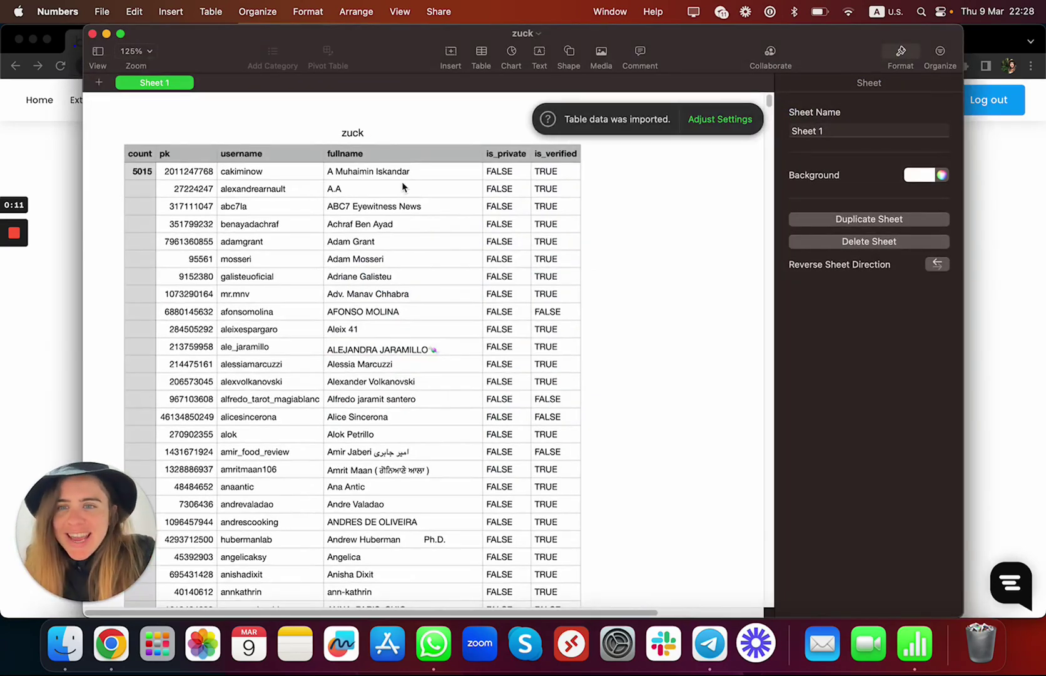
pyautogui.scroll(-15, 401, 182)
pyautogui.scroll(-10, 391, 188)
pyautogui.scroll(-10, 391, 188)
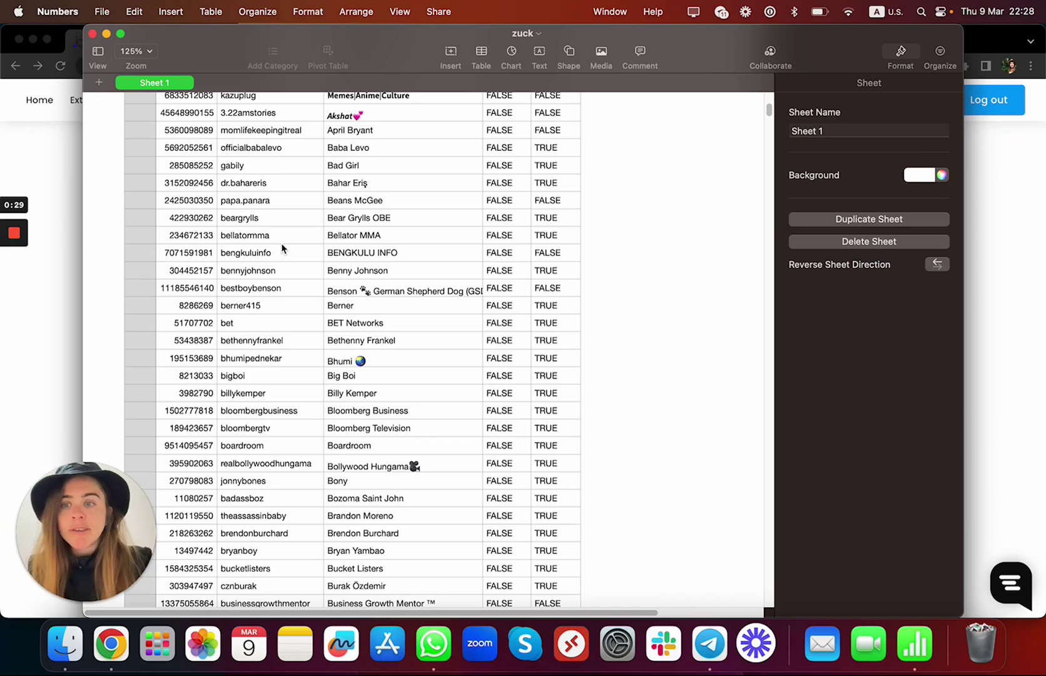
pyautogui.moveTo(272, 232); pyautogui.dragTo(263, 319)
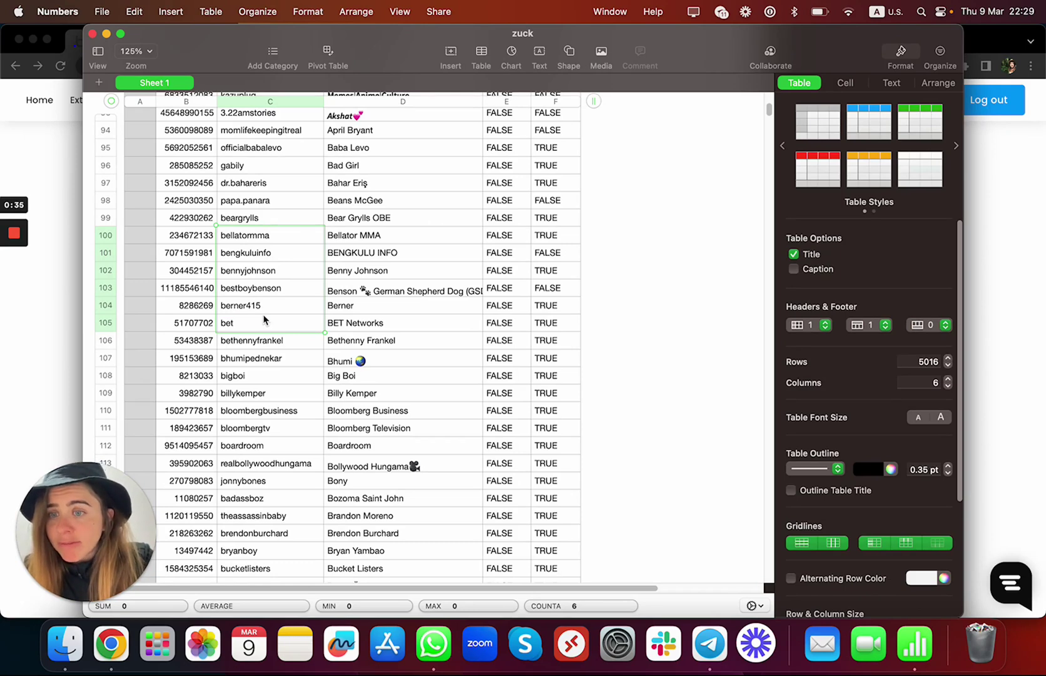
# - Paste the six usernames into the Profile Data list and check the 420-coin price
pyautogui.click(33, 359)
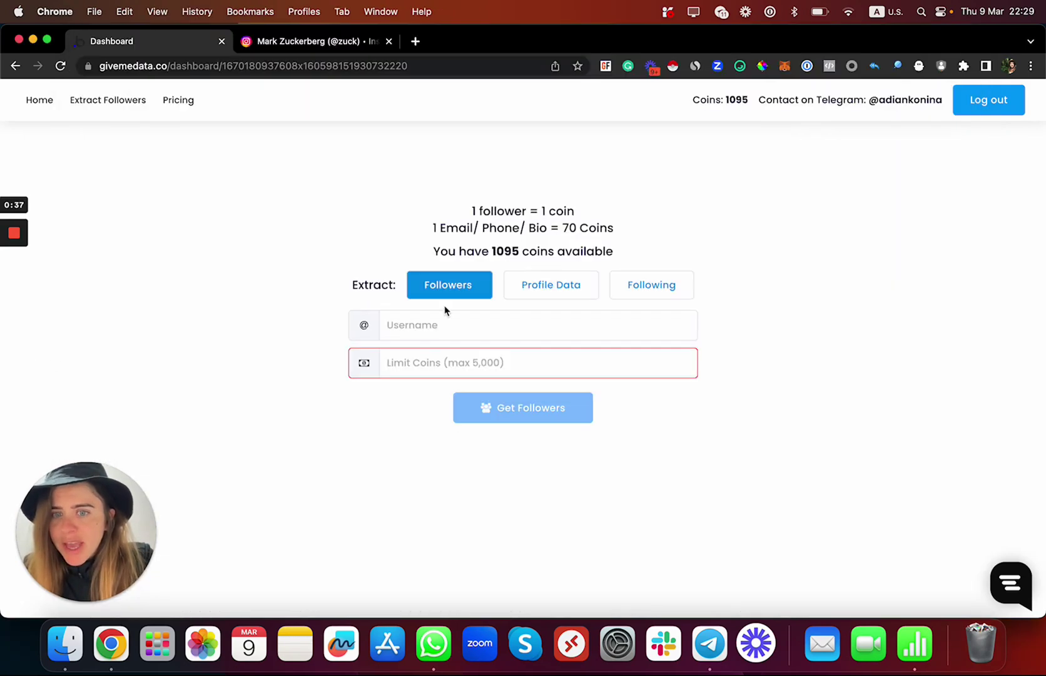
pyautogui.click(536, 288)
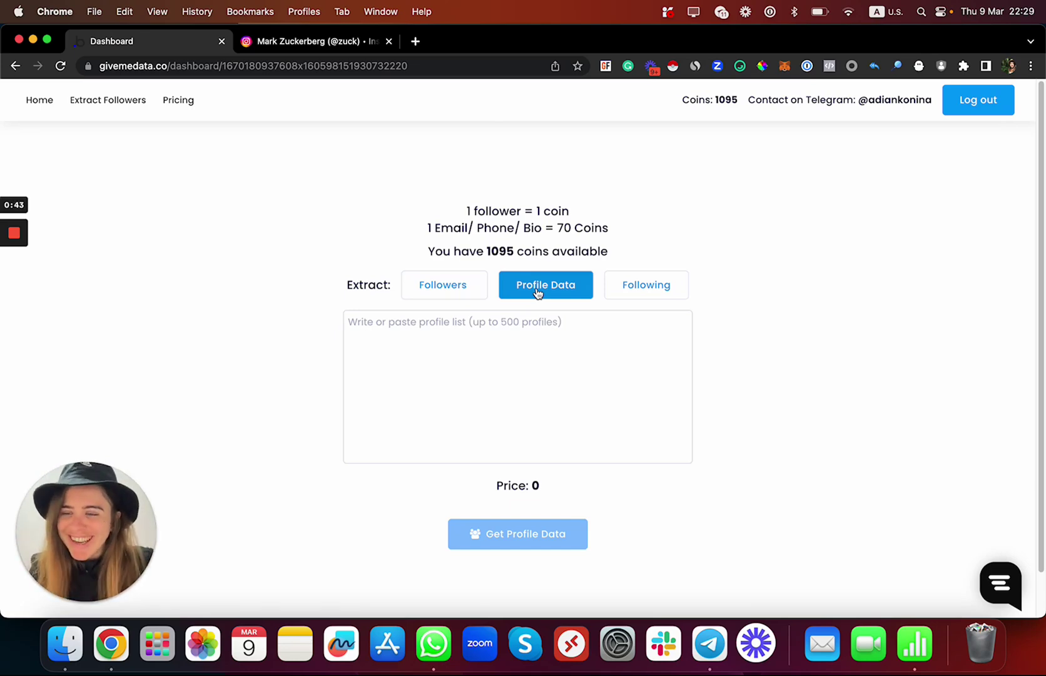
pyautogui.click(472, 351)
pyautogui.write('bellatormma bengkuluinfo bennyjohnson bestboybenson berner415 bet')
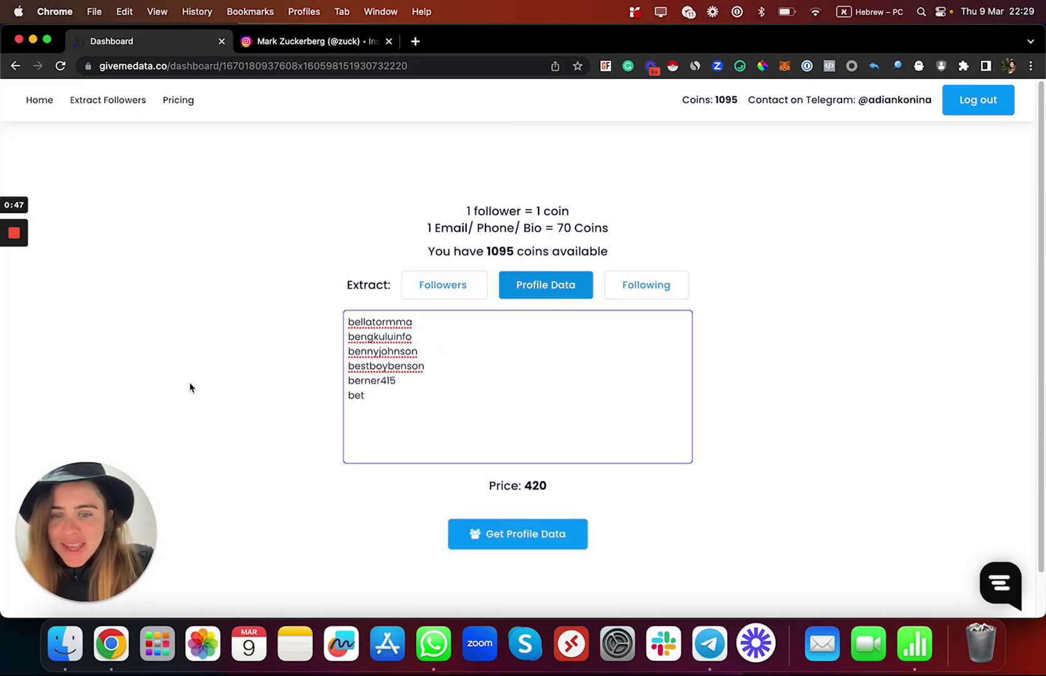
pyautogui.moveTo(489, 486); pyautogui.dragTo(559, 494)
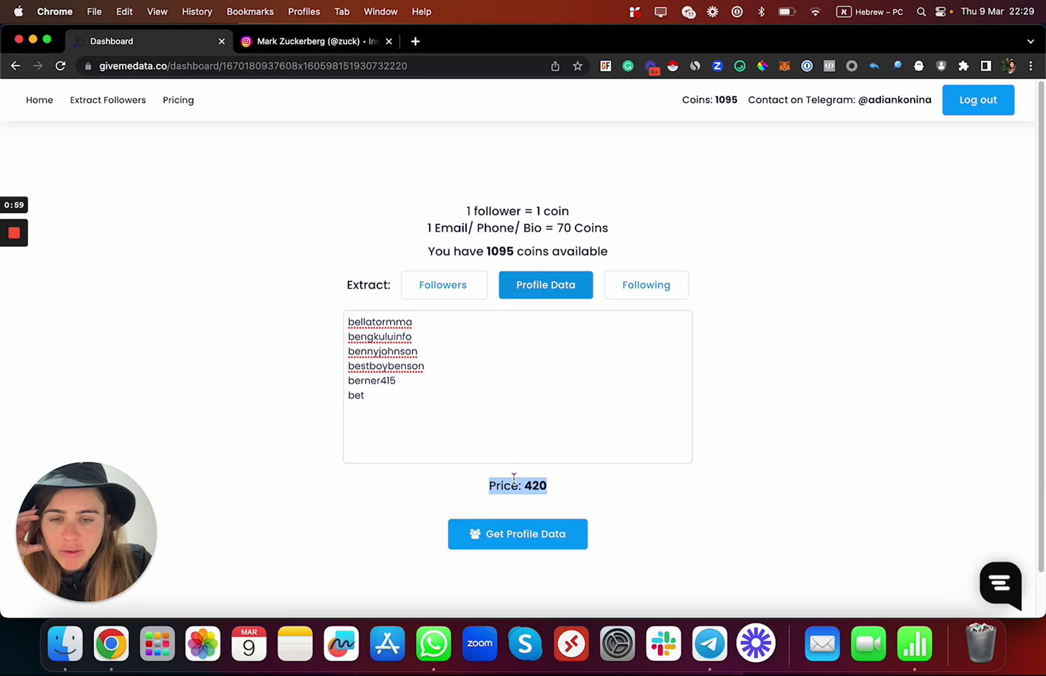
# - Extract the six profiles' data, save it as profile-list (2).csv and open it in Numbers
pyautogui.click(499, 541)
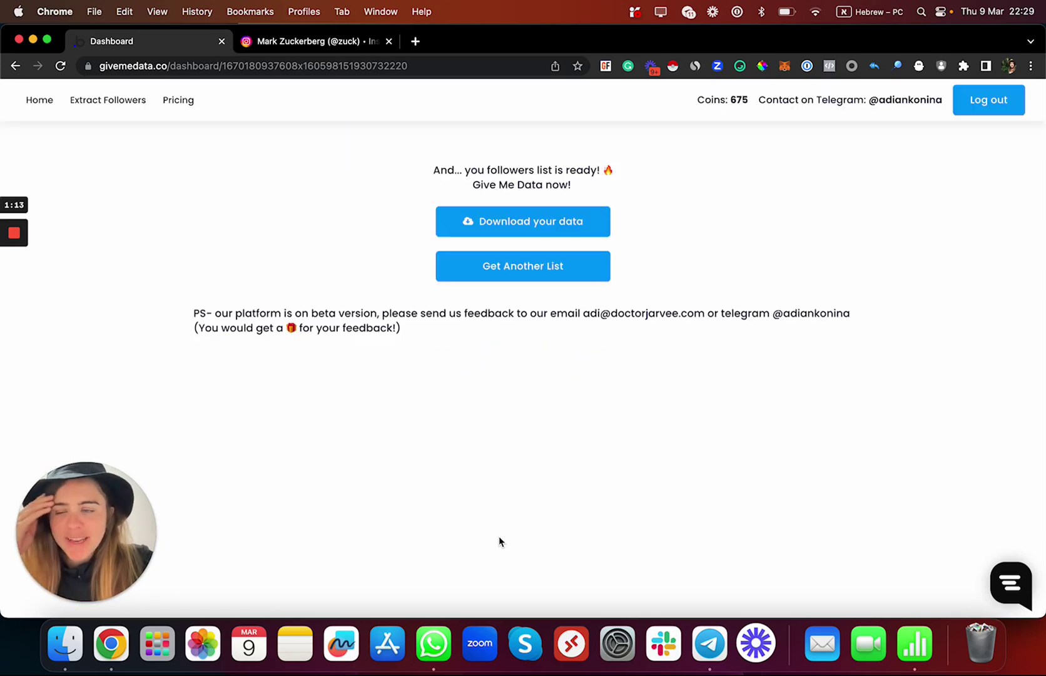
pyautogui.click(507, 234)
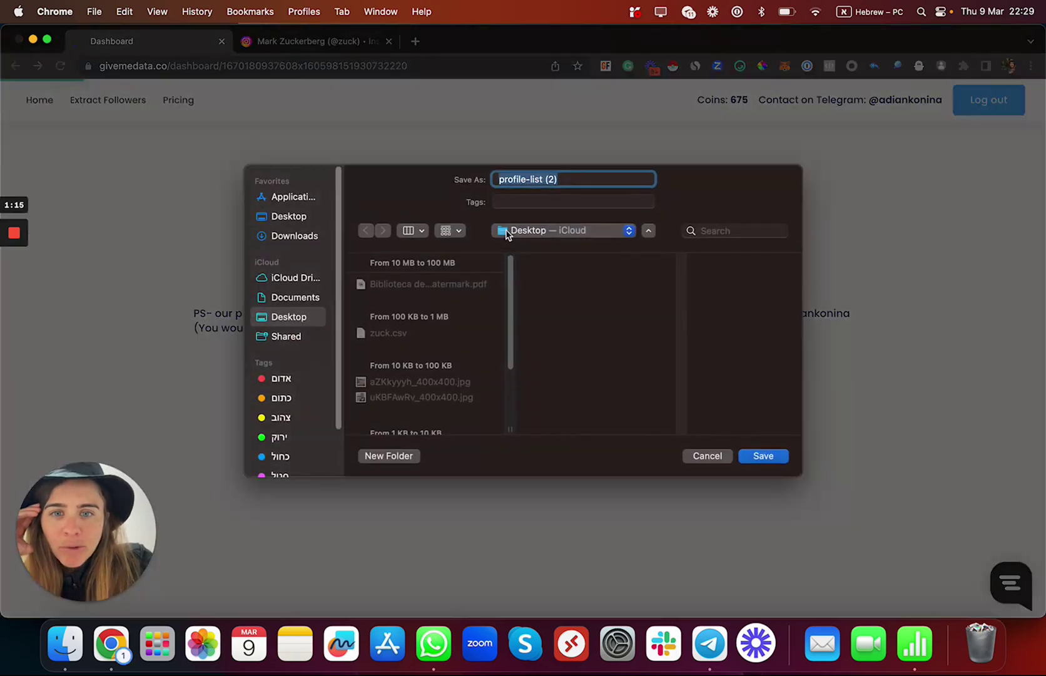
pyautogui.click(760, 453)
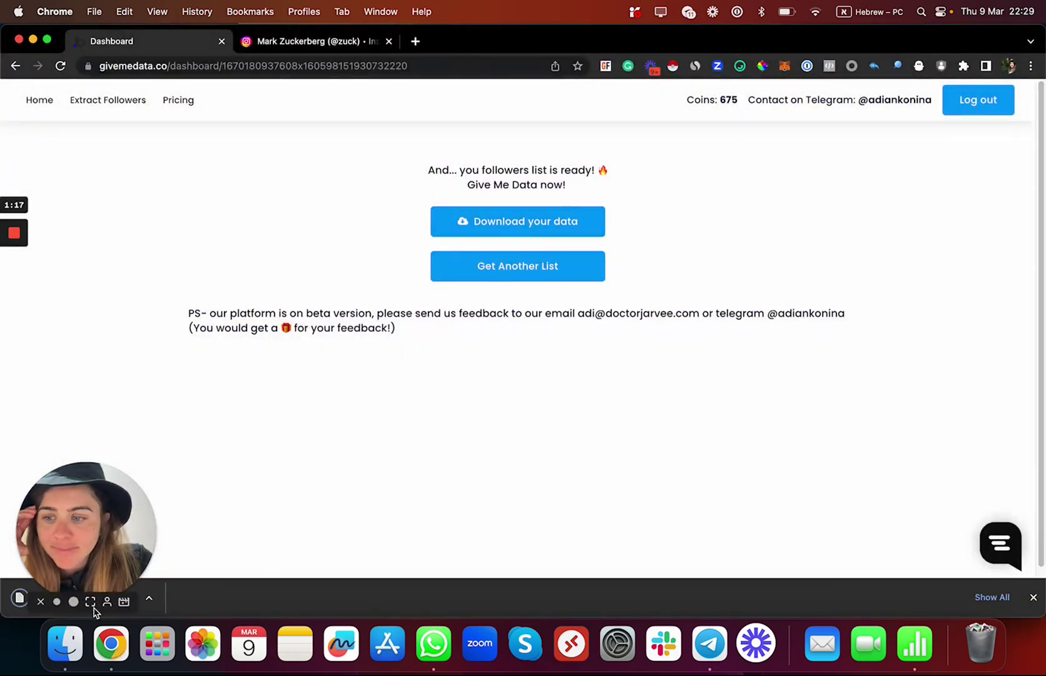
pyautogui.click(104, 590)
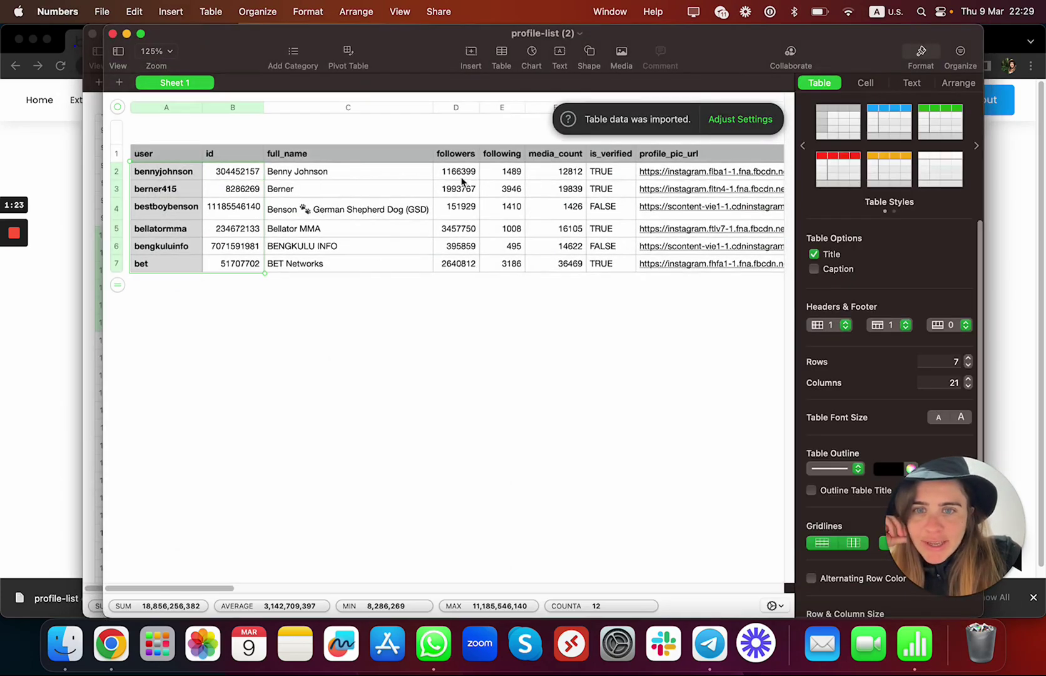
# - Review the following and is_verified columns, then view Bellator MMA's profile picture link in the browser
pyautogui.moveTo(462, 178); pyautogui.dragTo(459, 244)
pyautogui.moveTo(506, 174); pyautogui.dragTo(506, 268)
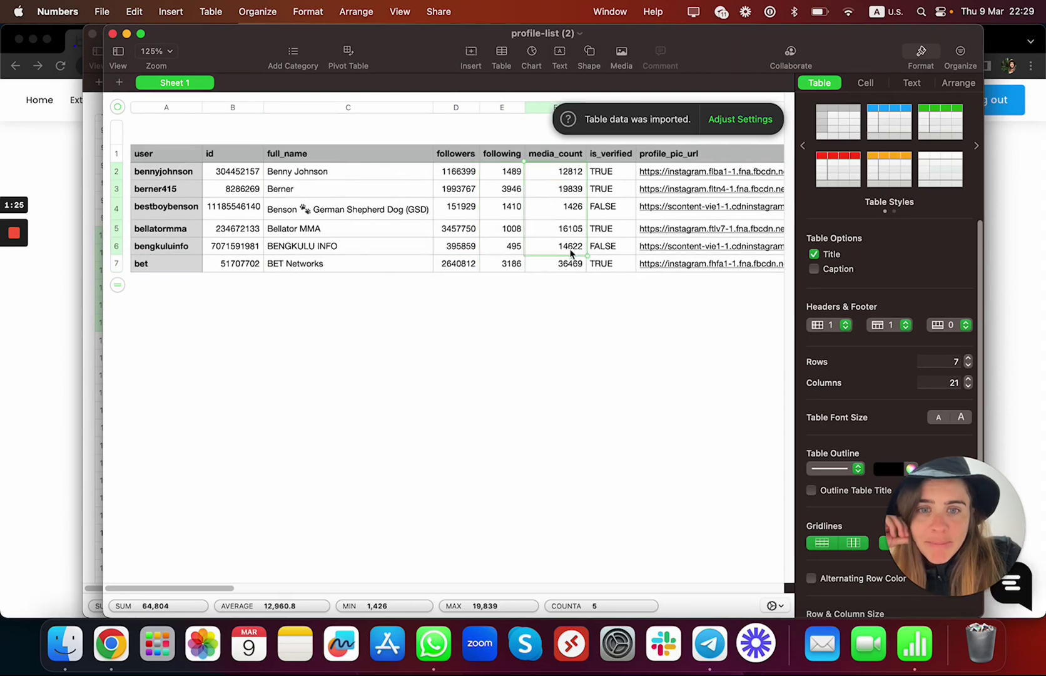
pyautogui.moveTo(610, 157); pyautogui.dragTo(601, 262)
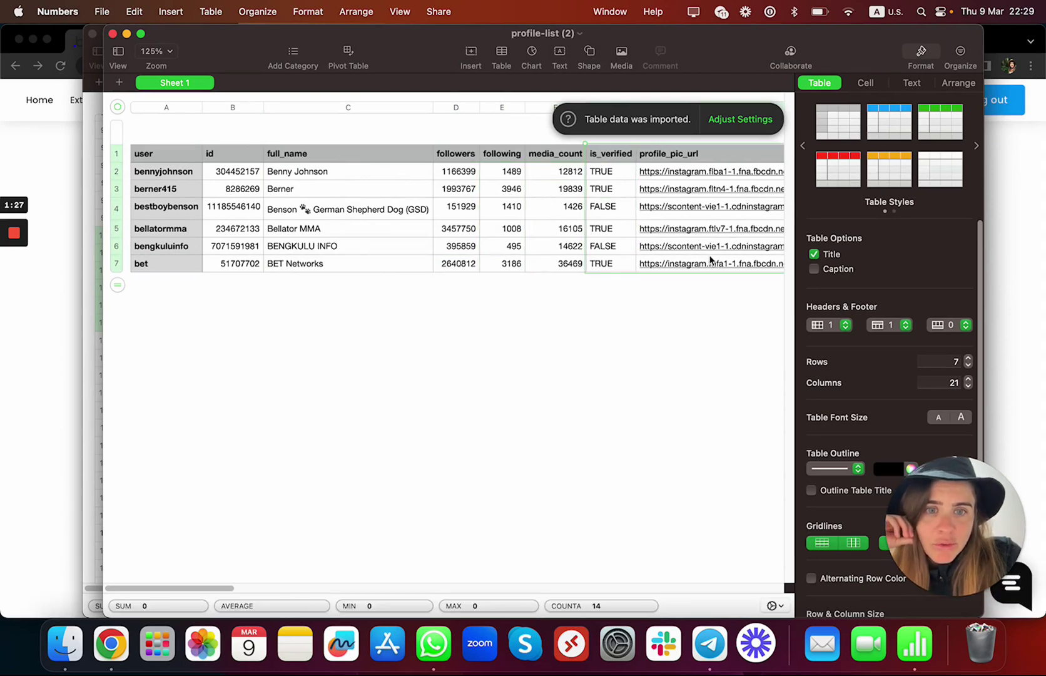
pyautogui.click(715, 229)
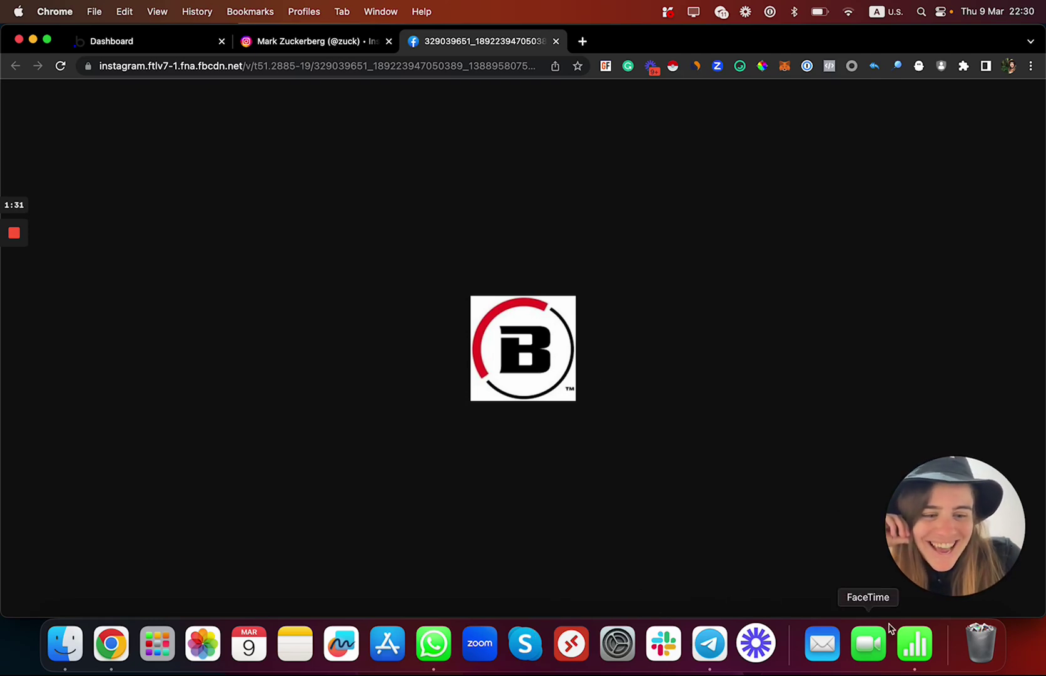
pyautogui.click(917, 648)
pyautogui.click(563, 380)
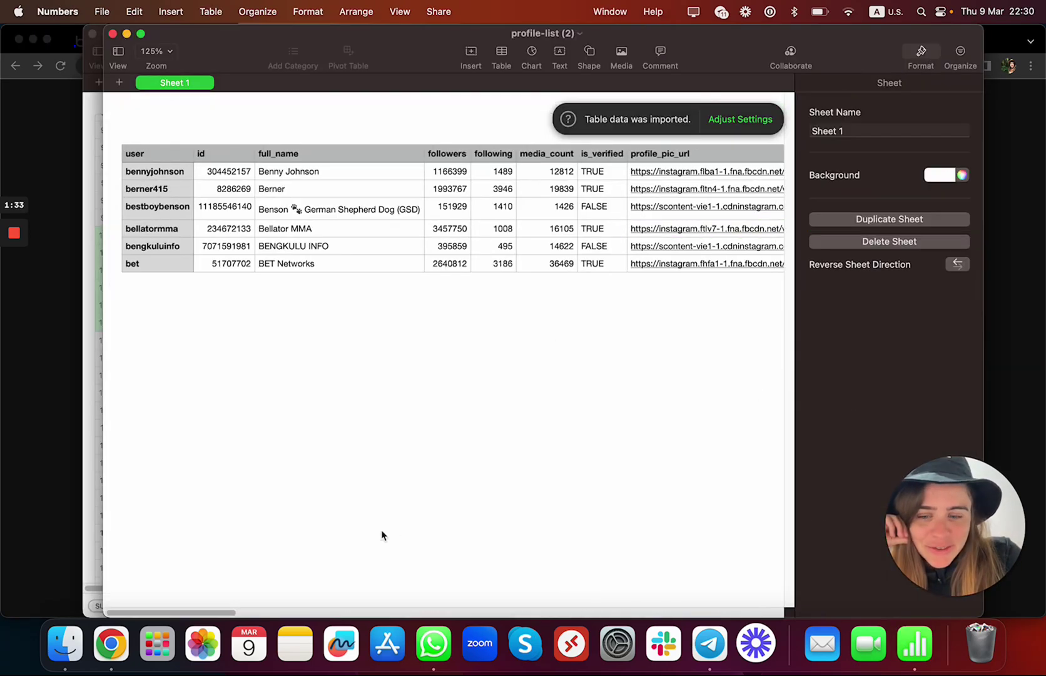
pyautogui.moveTo(244, 614); pyautogui.dragTo(417, 611)
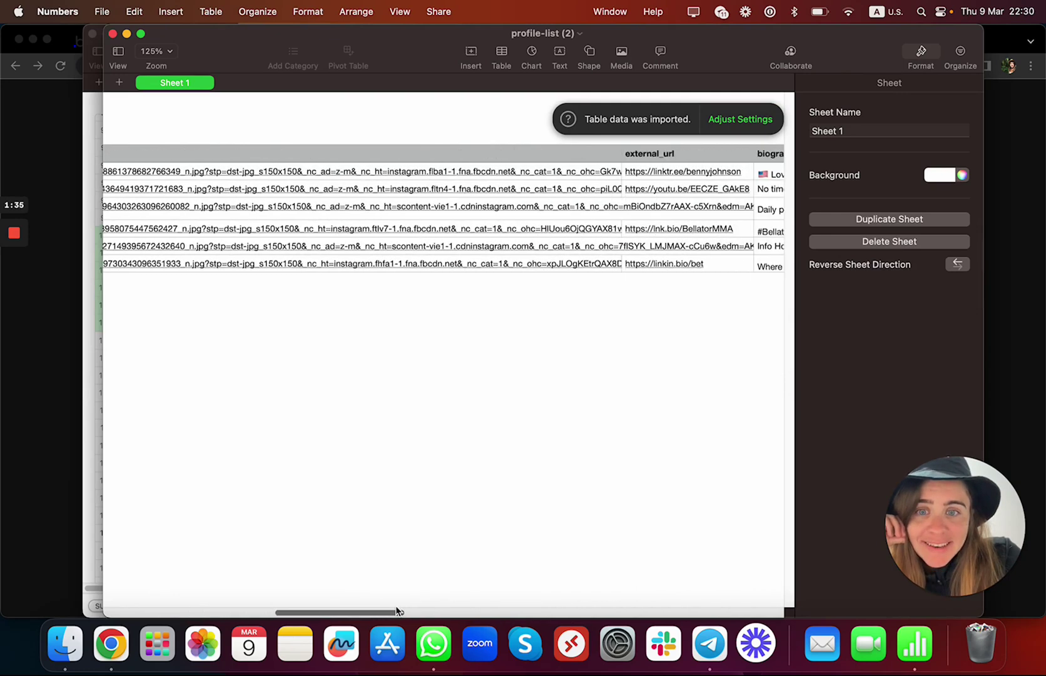
pyautogui.hscroll(3, 418, 611)
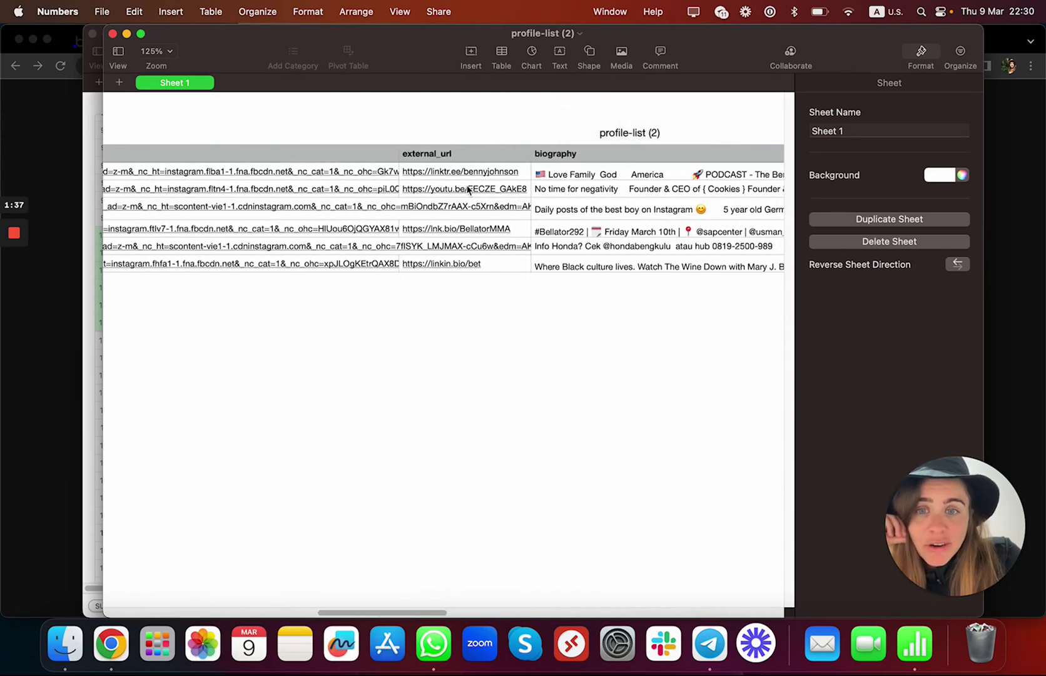
# - Review the biography, category, public_email, phone, category_id and Chattanooga Tennessee city entries
pyautogui.click(574, 250)
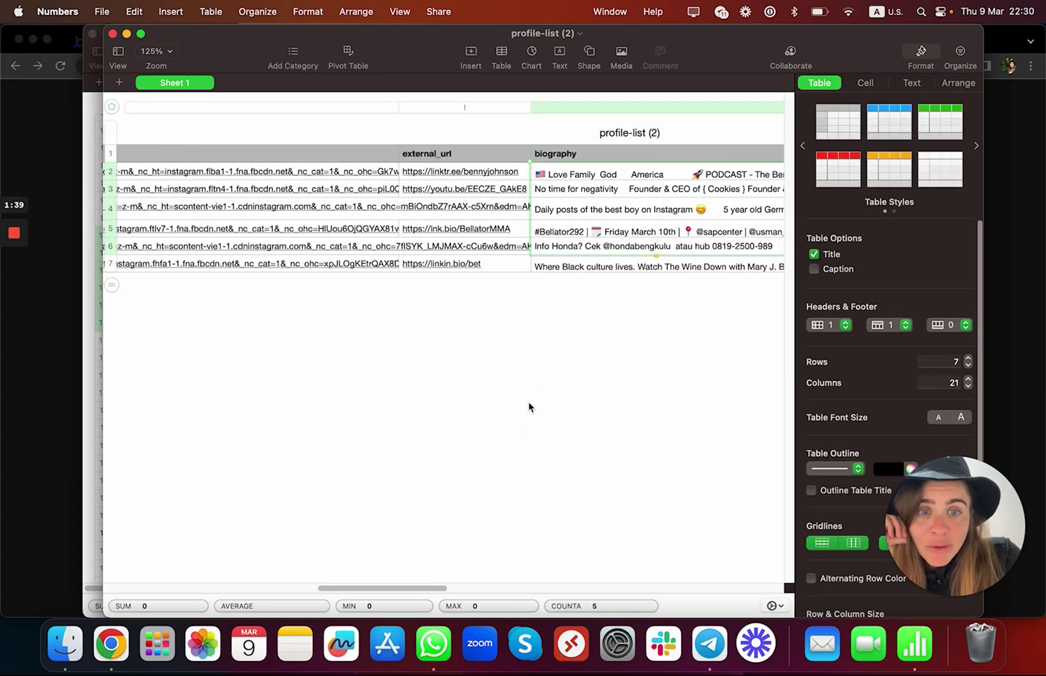
pyautogui.moveTo(411, 587); pyautogui.dragTo(586, 590)
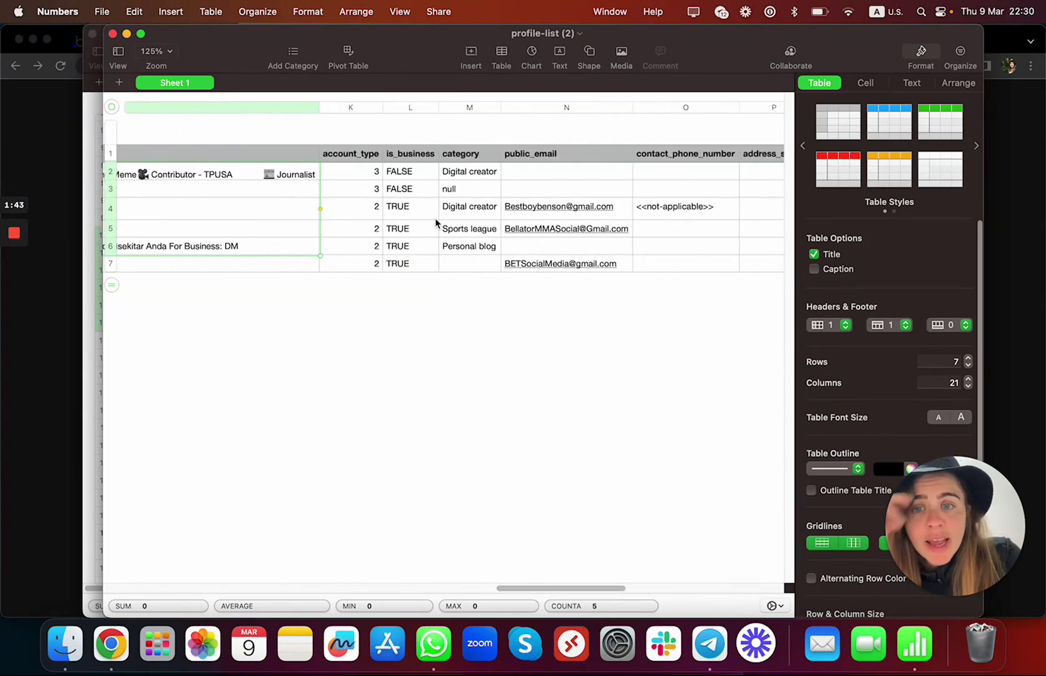
pyautogui.moveTo(437, 177); pyautogui.dragTo(459, 247)
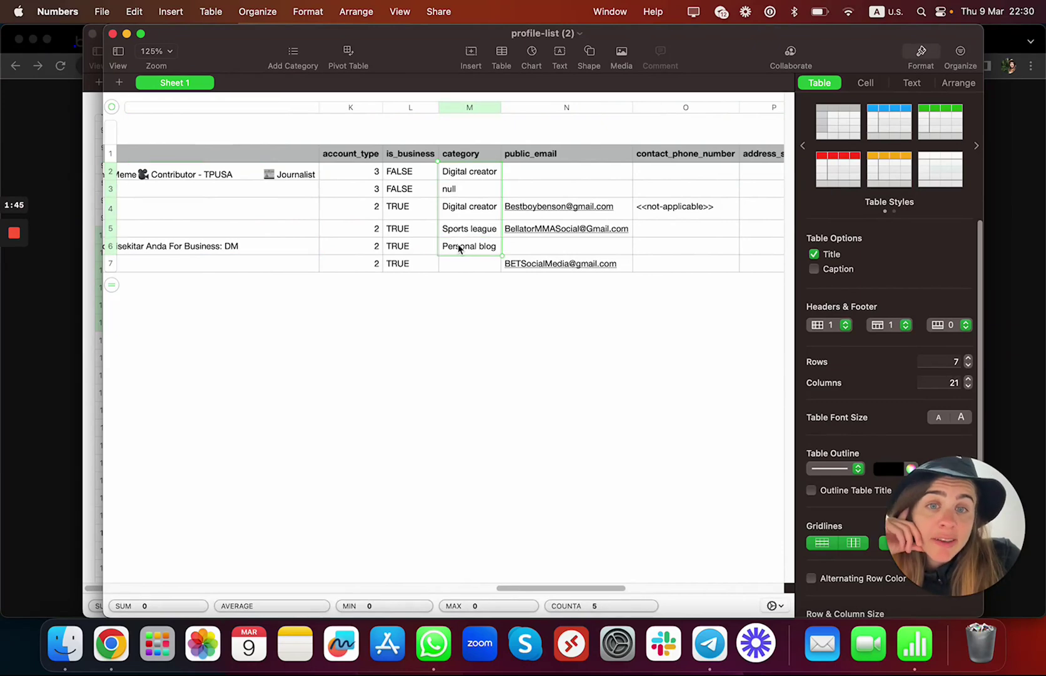
pyautogui.moveTo(535, 176); pyautogui.dragTo(545, 253)
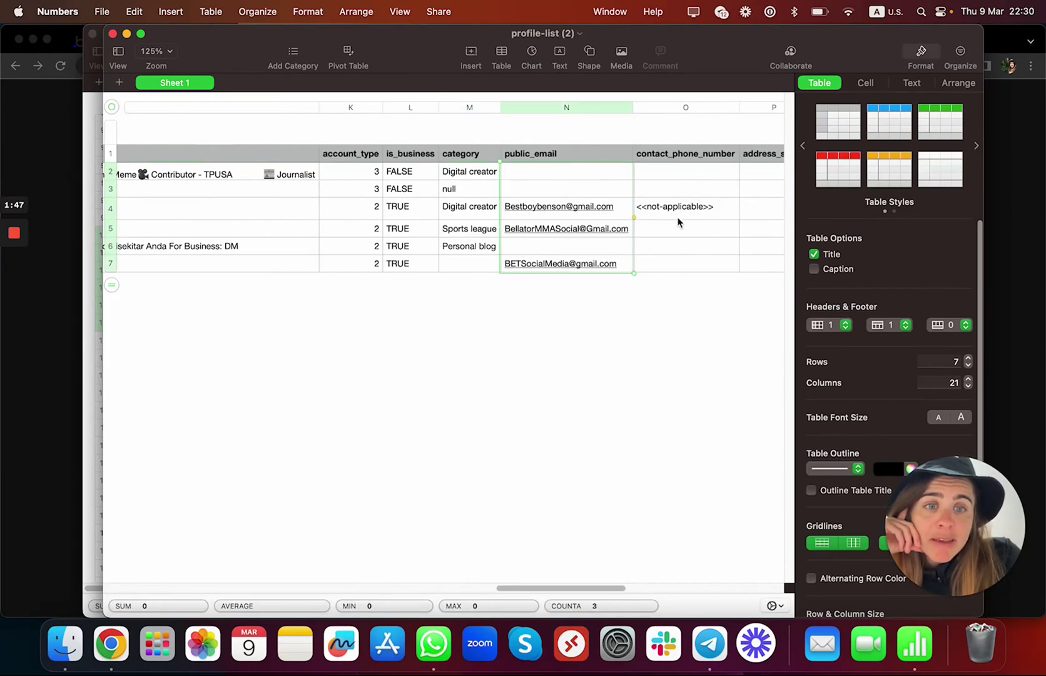
pyautogui.click(700, 206)
pyautogui.click(729, 262)
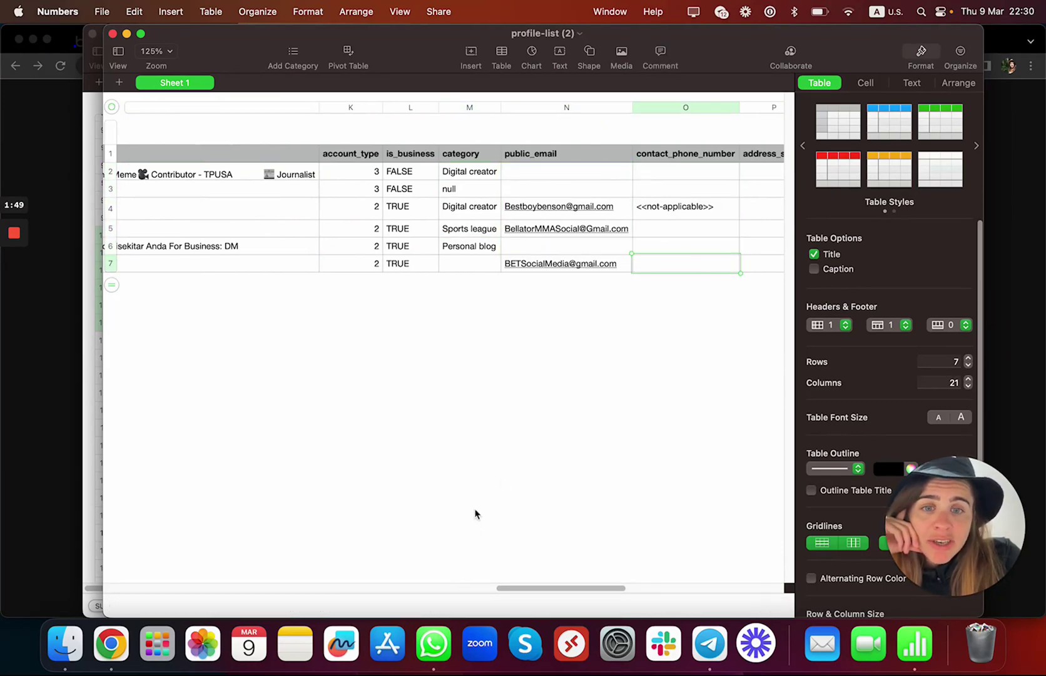
pyautogui.moveTo(515, 588); pyautogui.dragTo(592, 589)
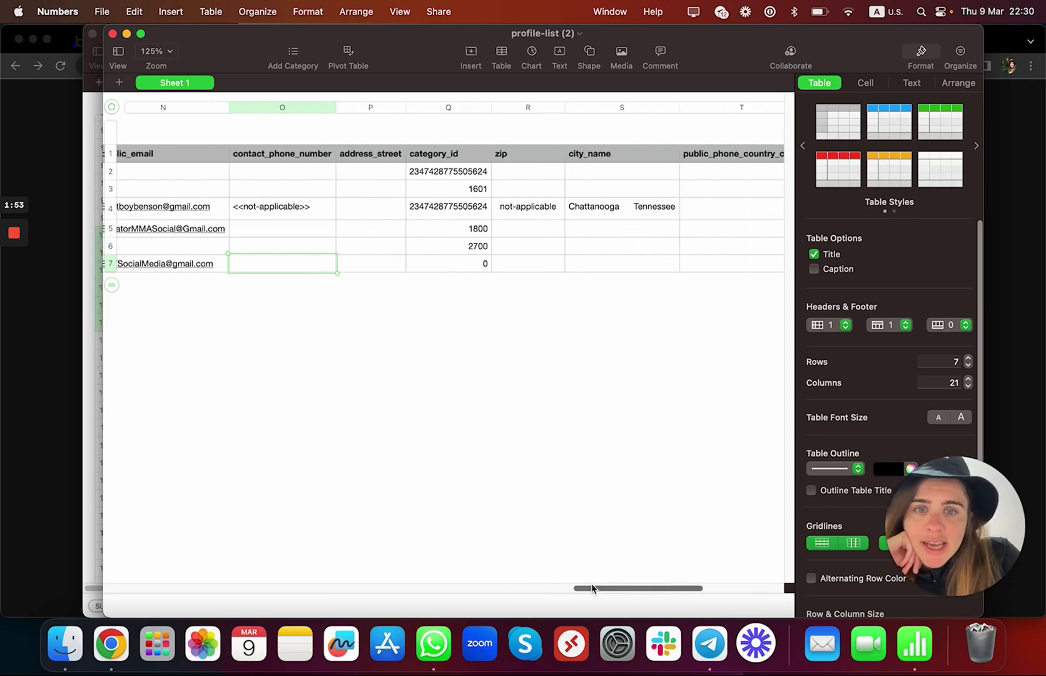
pyautogui.moveTo(432, 170); pyautogui.dragTo(446, 236)
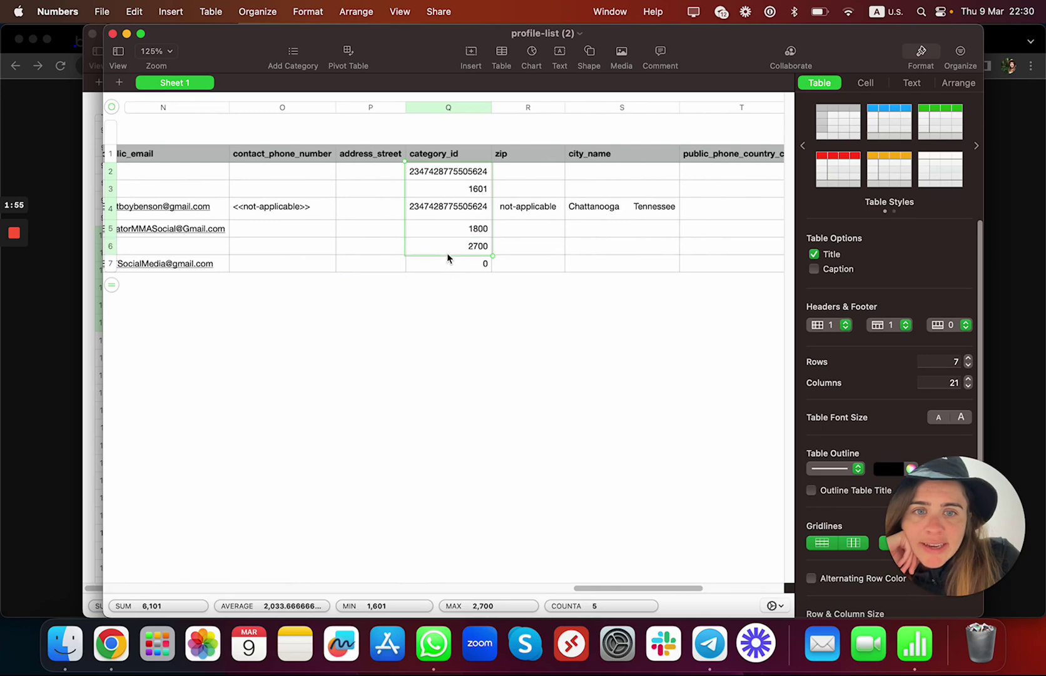
pyautogui.click(606, 213)
pyautogui.moveTo(644, 590)
pyautogui.mouseDown()
pyautogui.moveTo(728, 590)
pyautogui.moveTo(477, 557)
pyautogui.mouseUp()
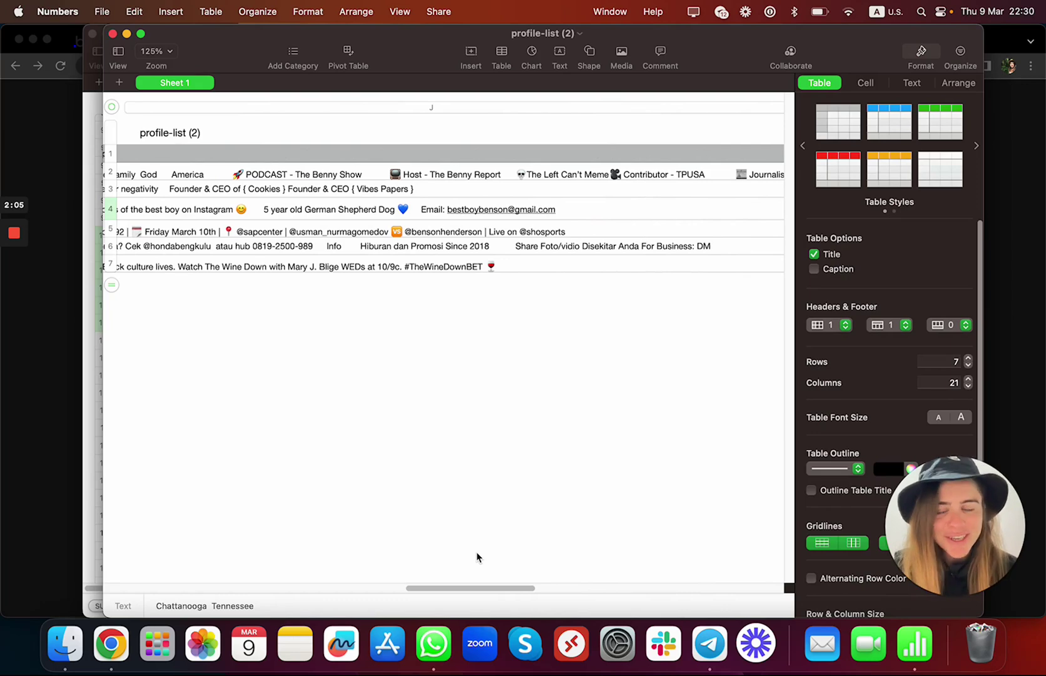
# - Load givemedata.co in a new Chrome tab showing the GiveMe Data home page
pyautogui.click(110, 644)
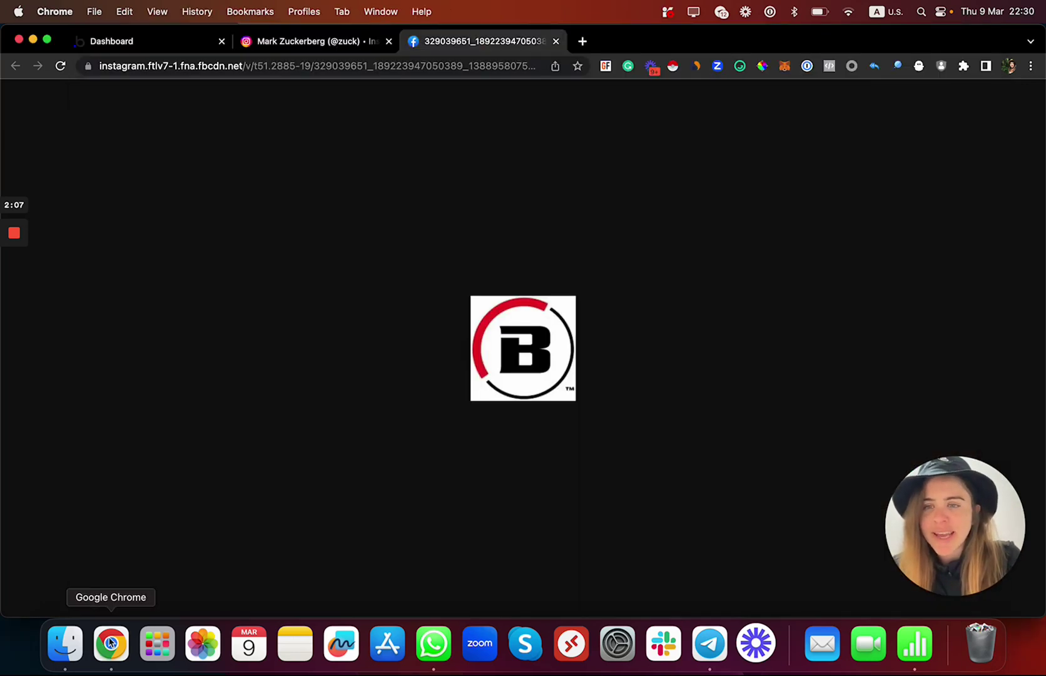
pyautogui.click(582, 41)
pyautogui.write('g')
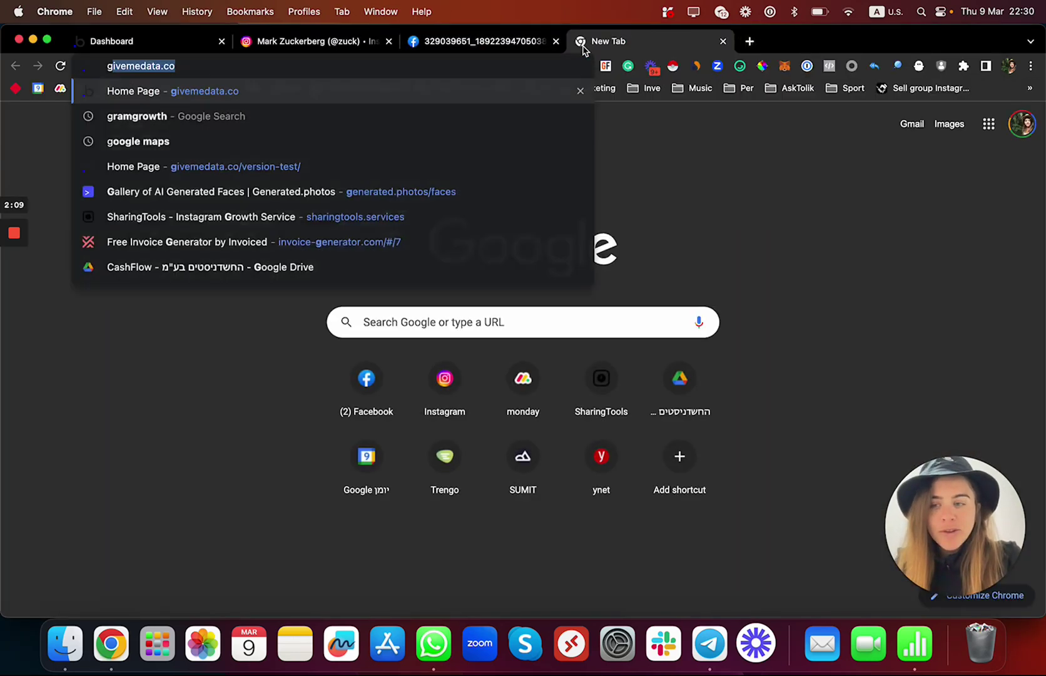
pyautogui.write('ive')
pyautogui.press('Return')
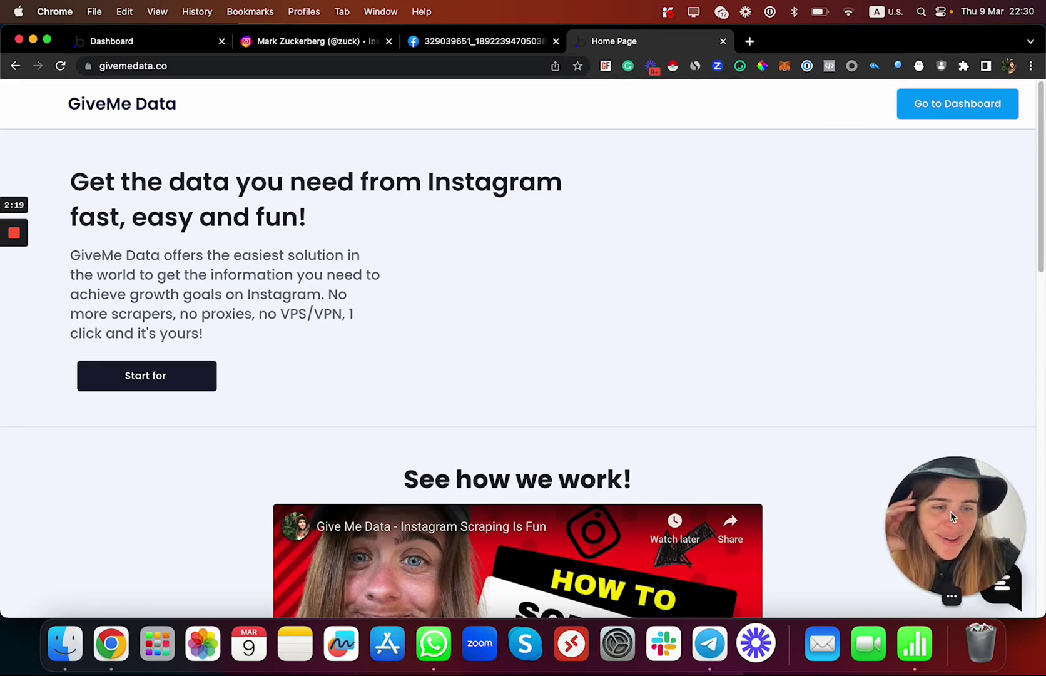
pyautogui.moveTo(950, 516); pyautogui.dragTo(82, 515)
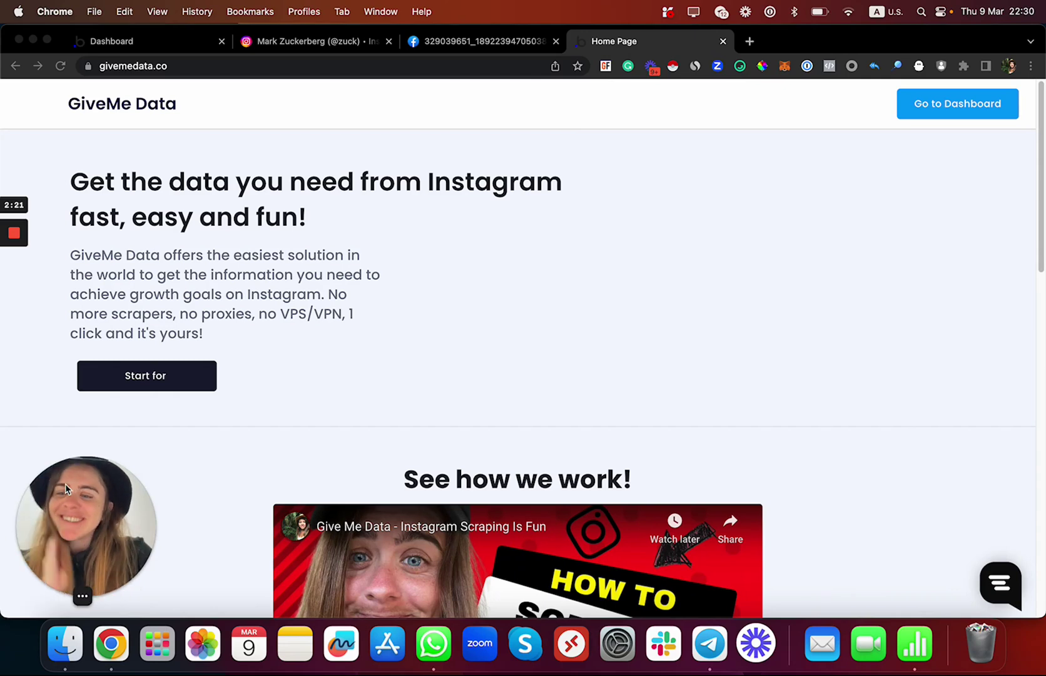